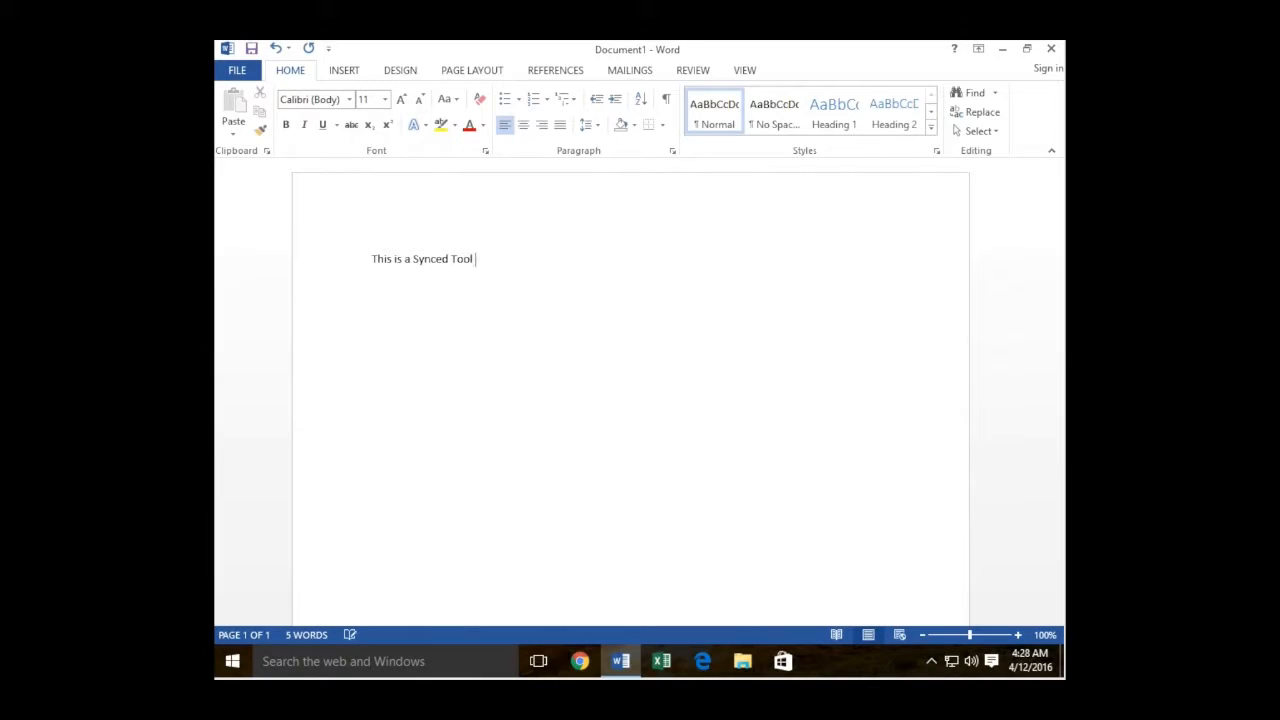
- Complete the document's sentence to read "This is a Synced Tool document from Tier One Technology Partners."
text(document from Tier One)
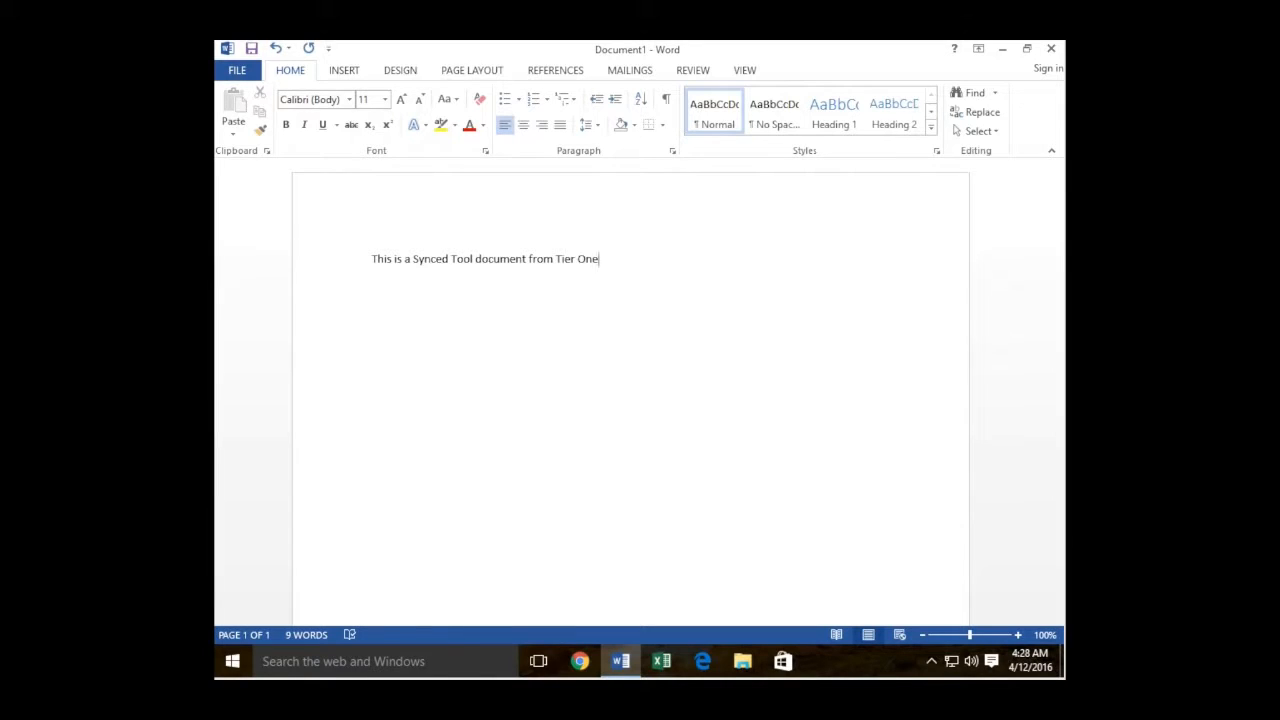
text( Technology Parnters)
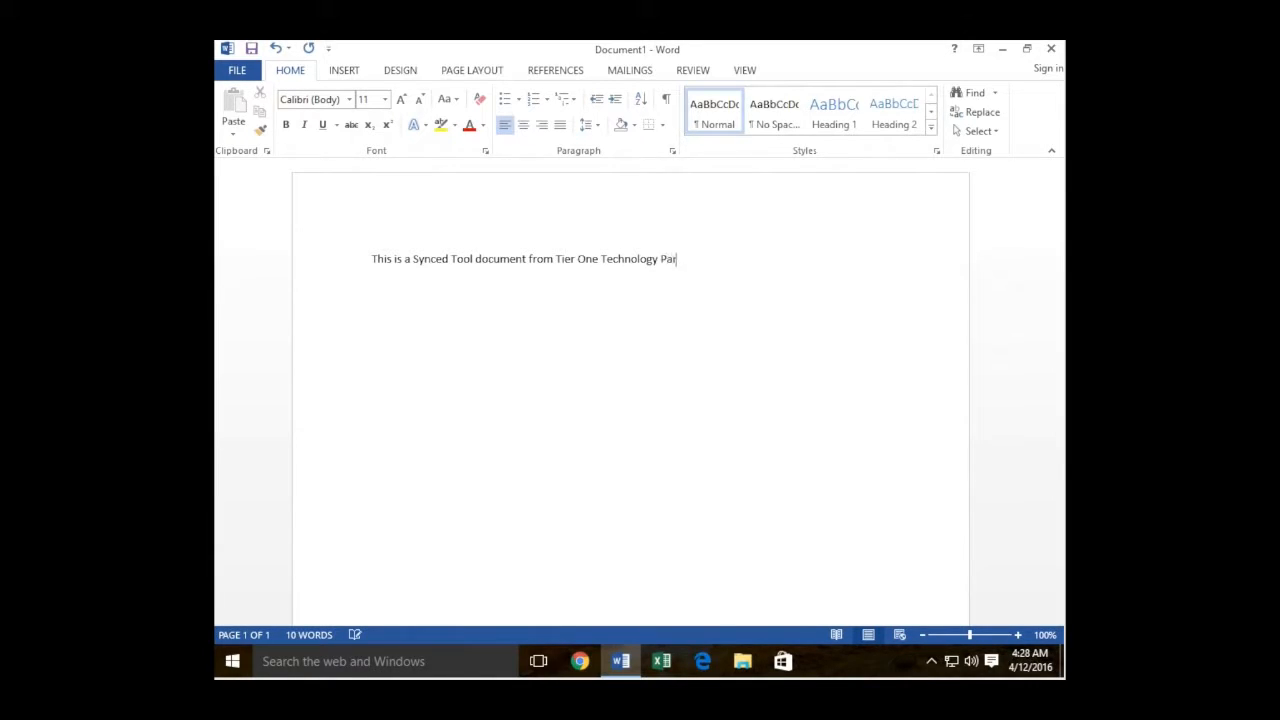
key(BackSpace)
key(BackSpace)
key(BackSpace)
text(tners.)
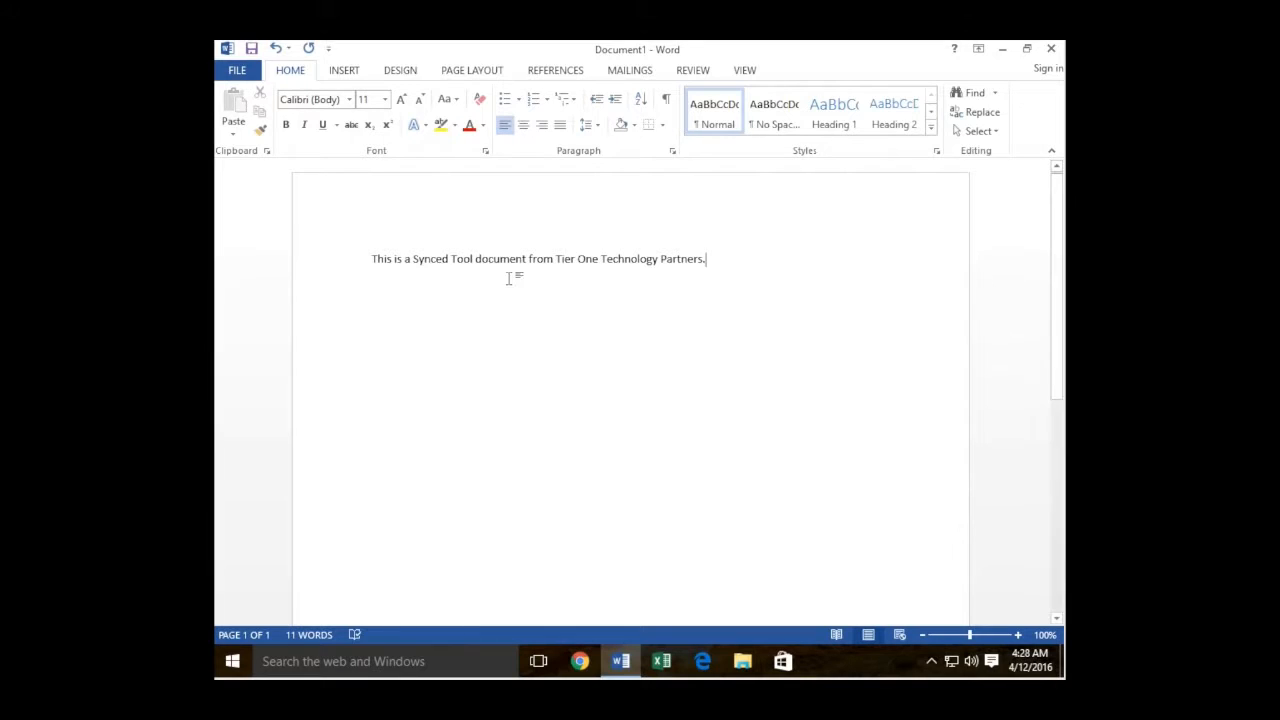
- Save the document to the Desktop as a Word Document under the suggested file name and close it
click(238, 72)
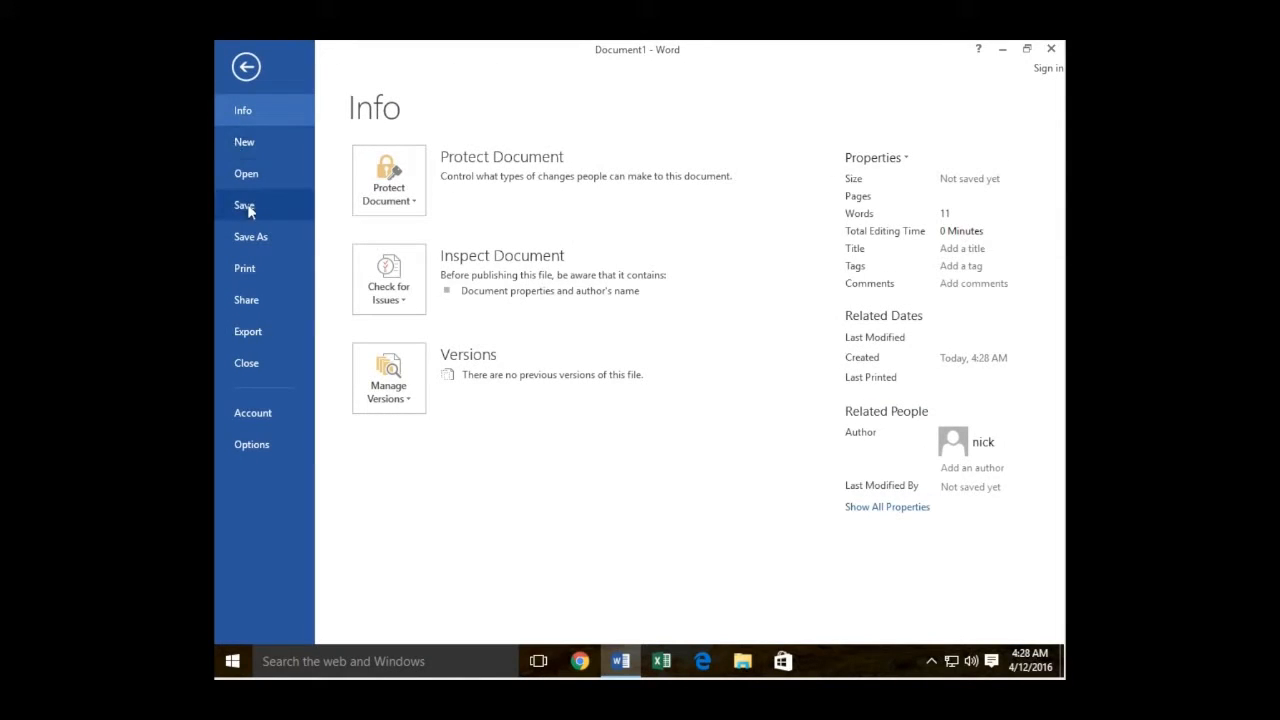
click(254, 247)
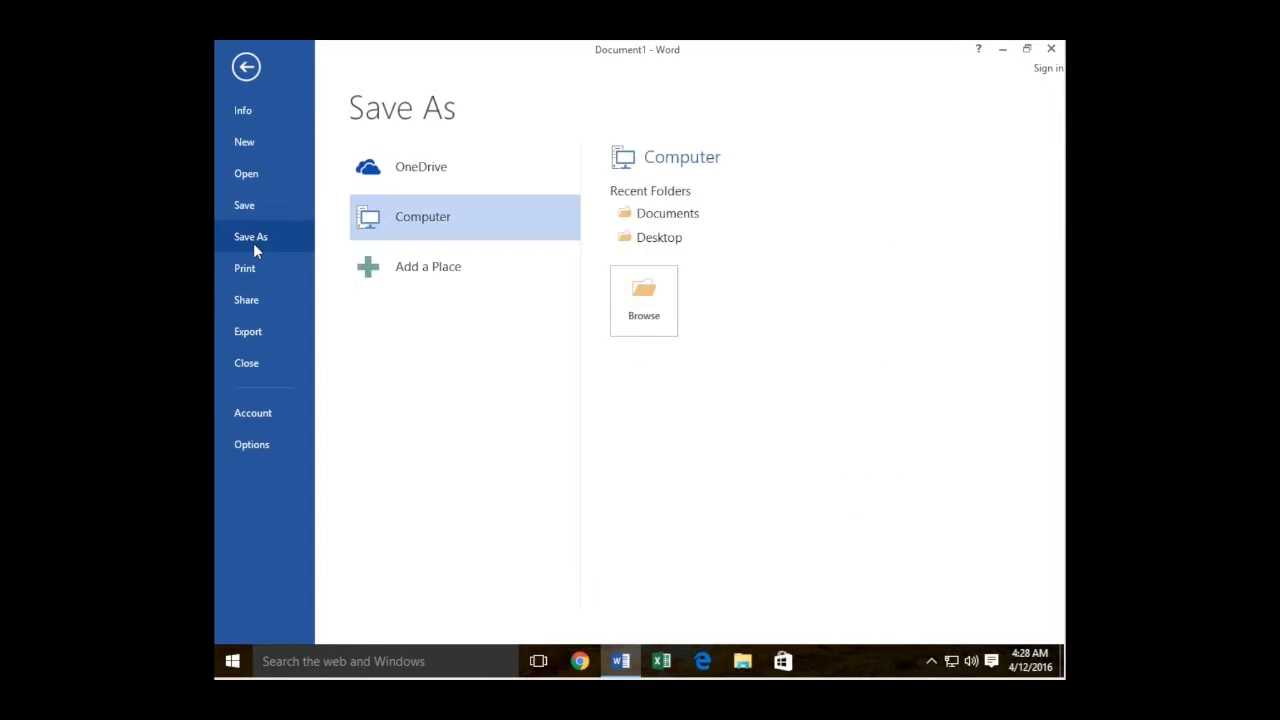
click(656, 242)
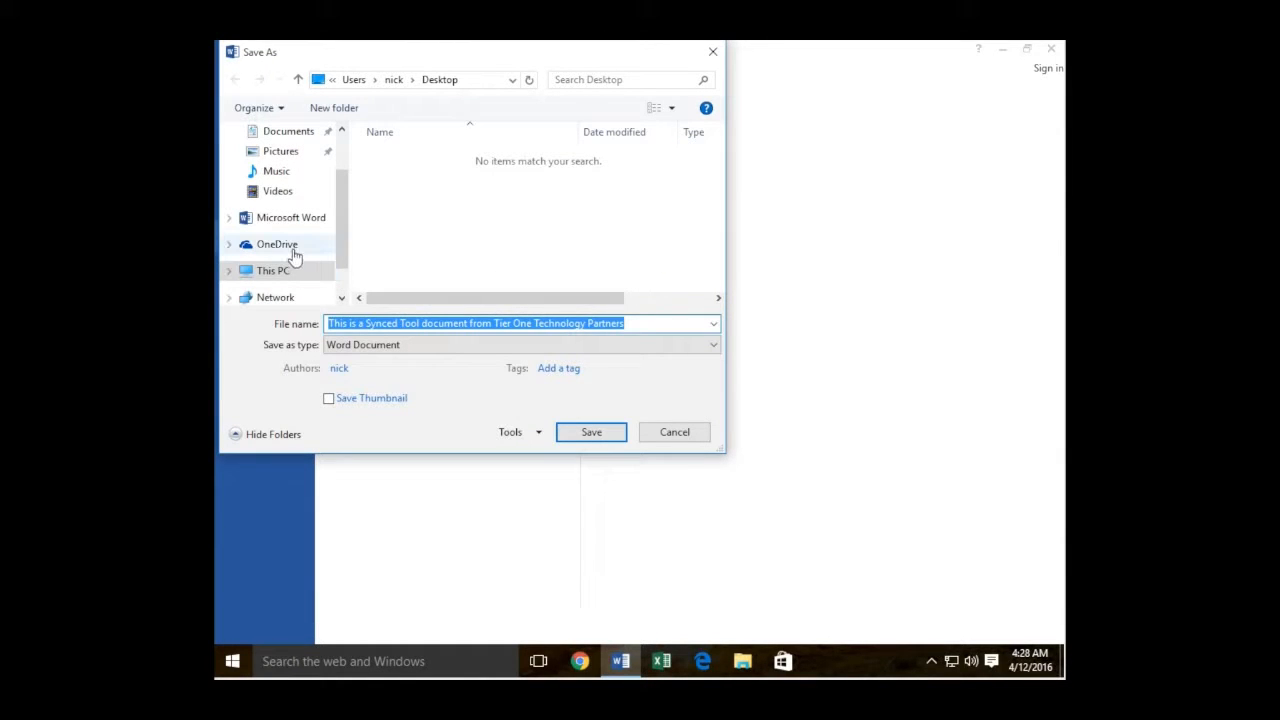
drag(343, 228, 341, 262)
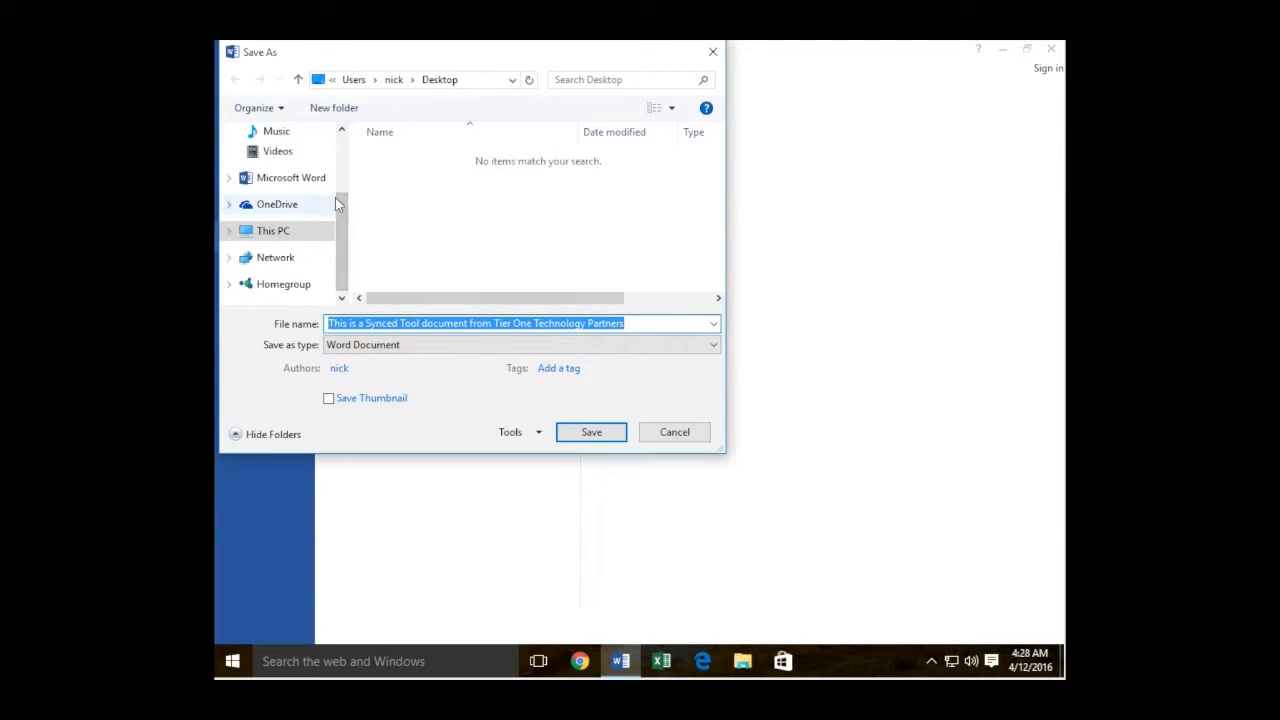
click(587, 432)
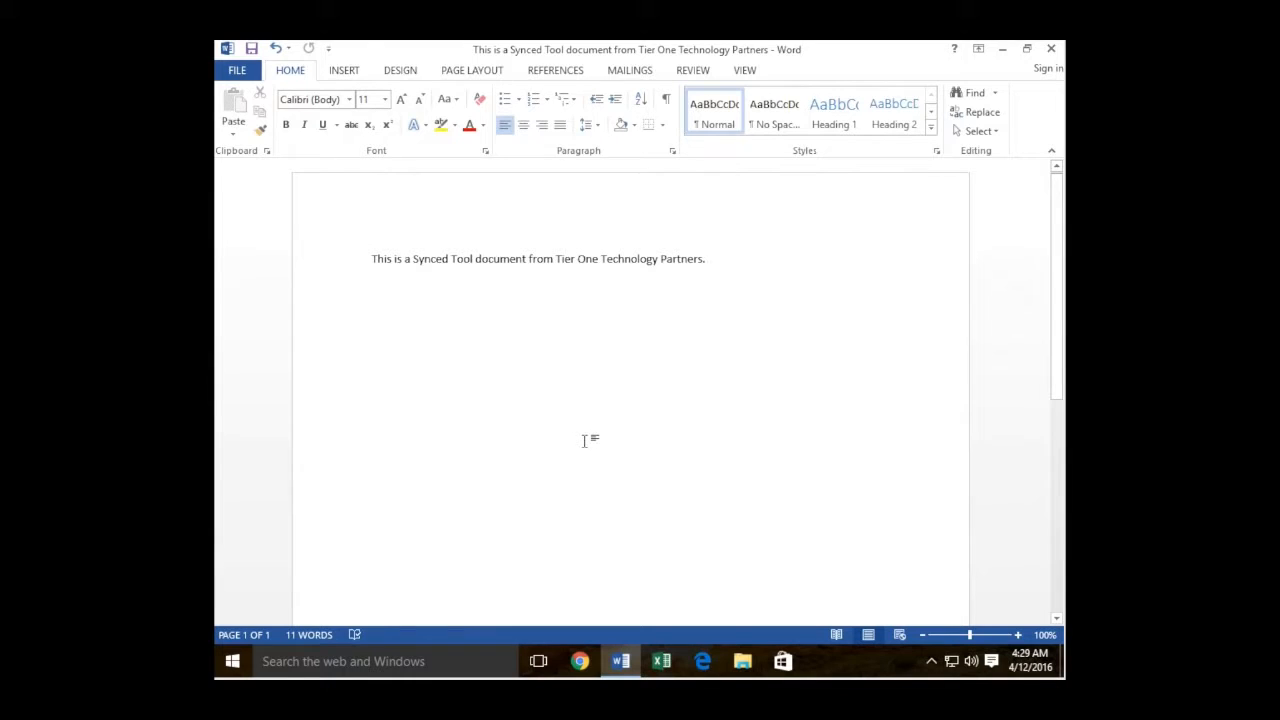
click(1053, 49)
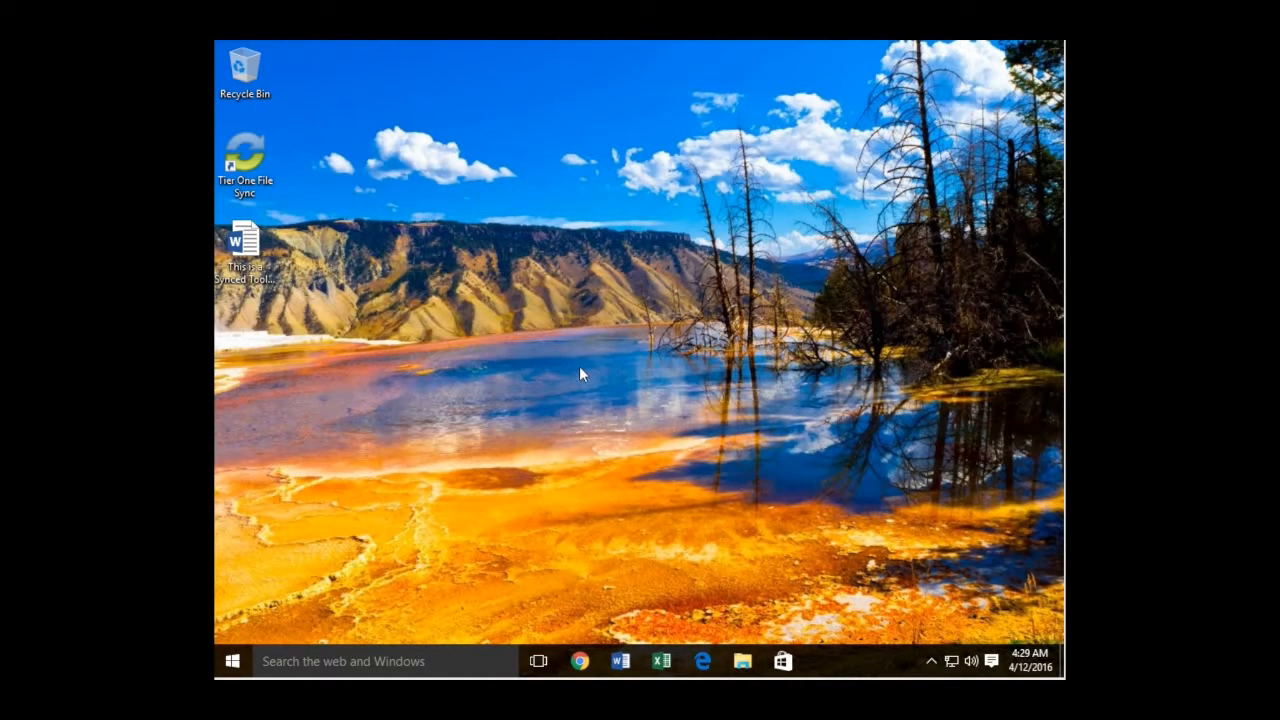
- Switch to Excel, create a blank workbook and widen column A to about two and a half times its width
click(662, 661)
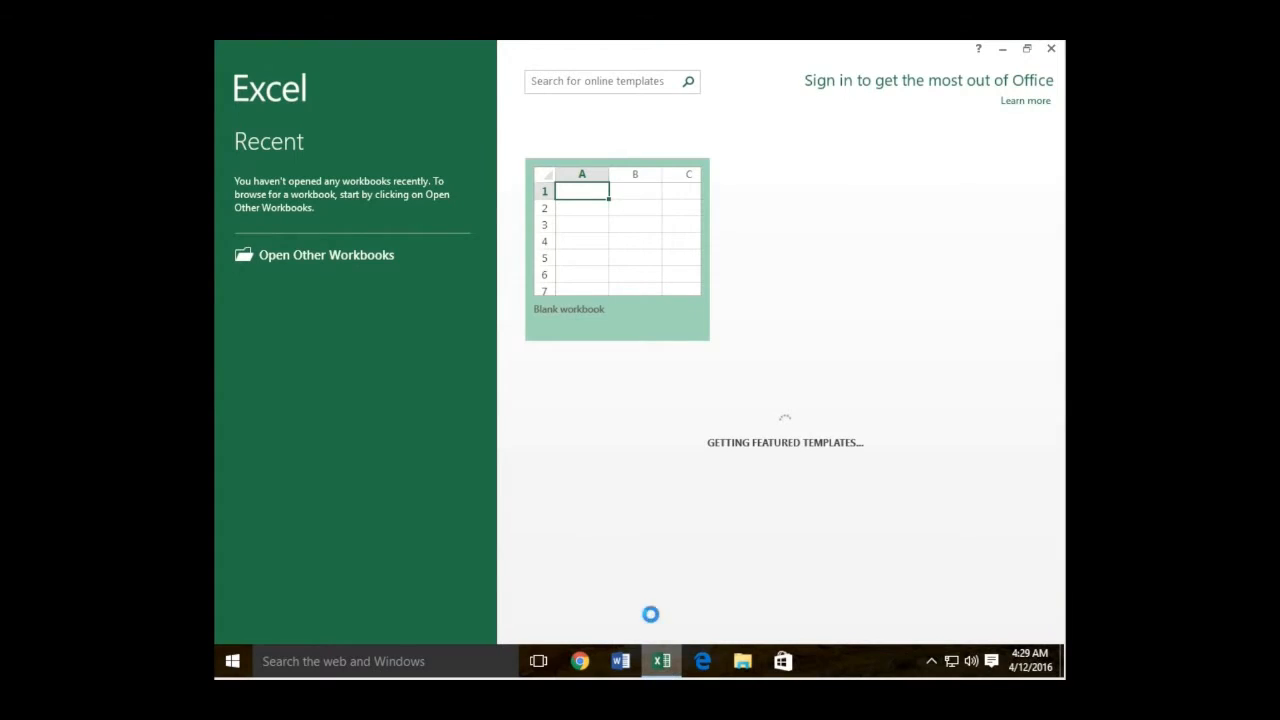
click(619, 289)
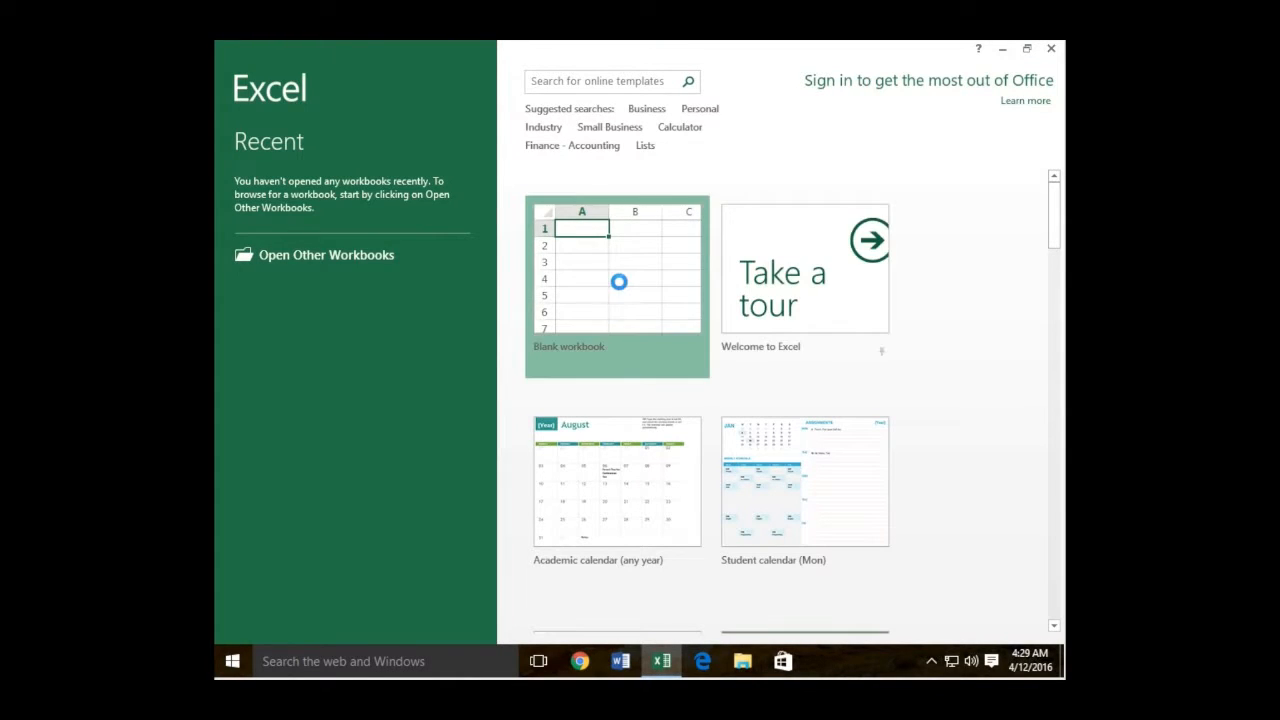
click(619, 282)
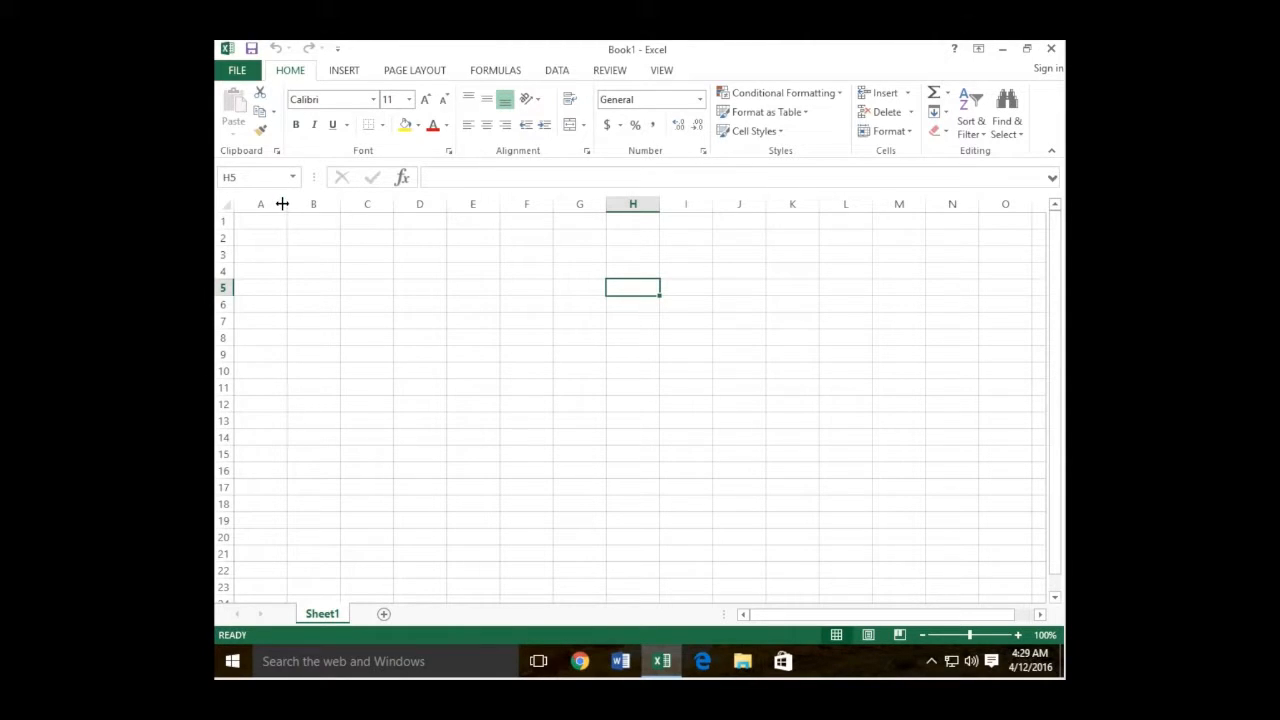
drag(287, 205, 365, 208)
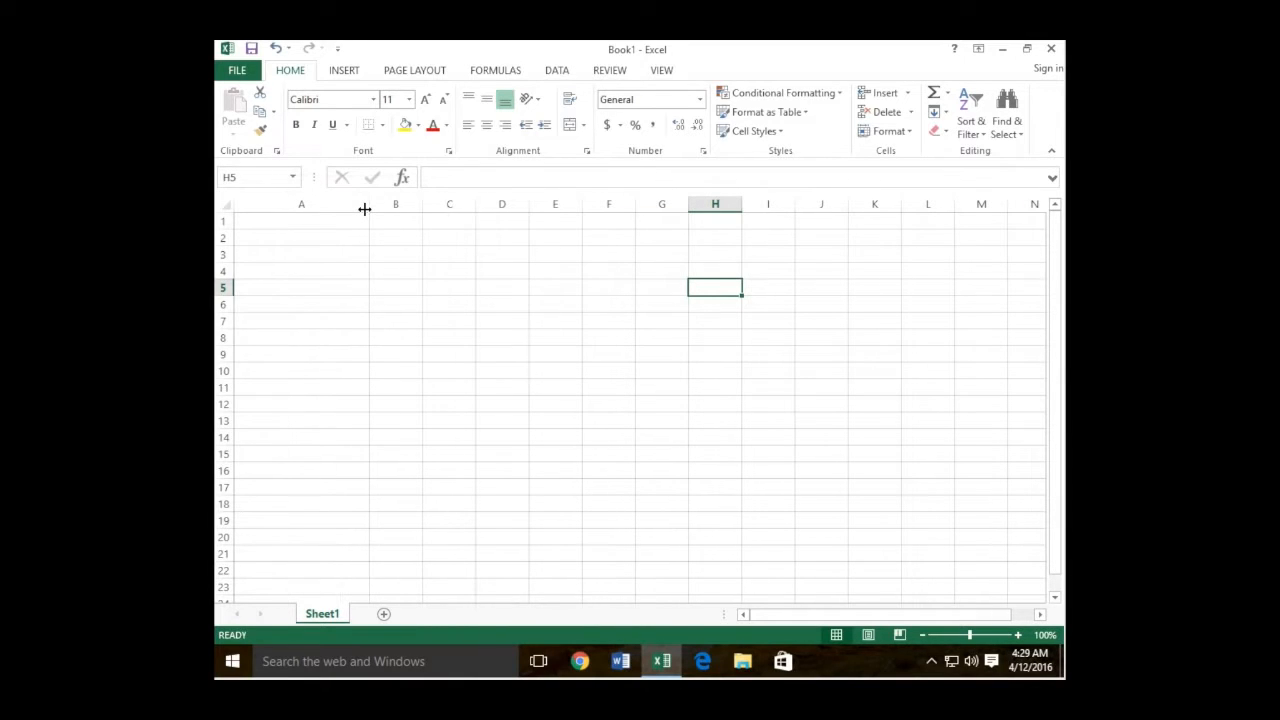
- Enter "Tier One" in A1, "Who is winning the game" in A2 and the first player's name in A3
click(296, 221)
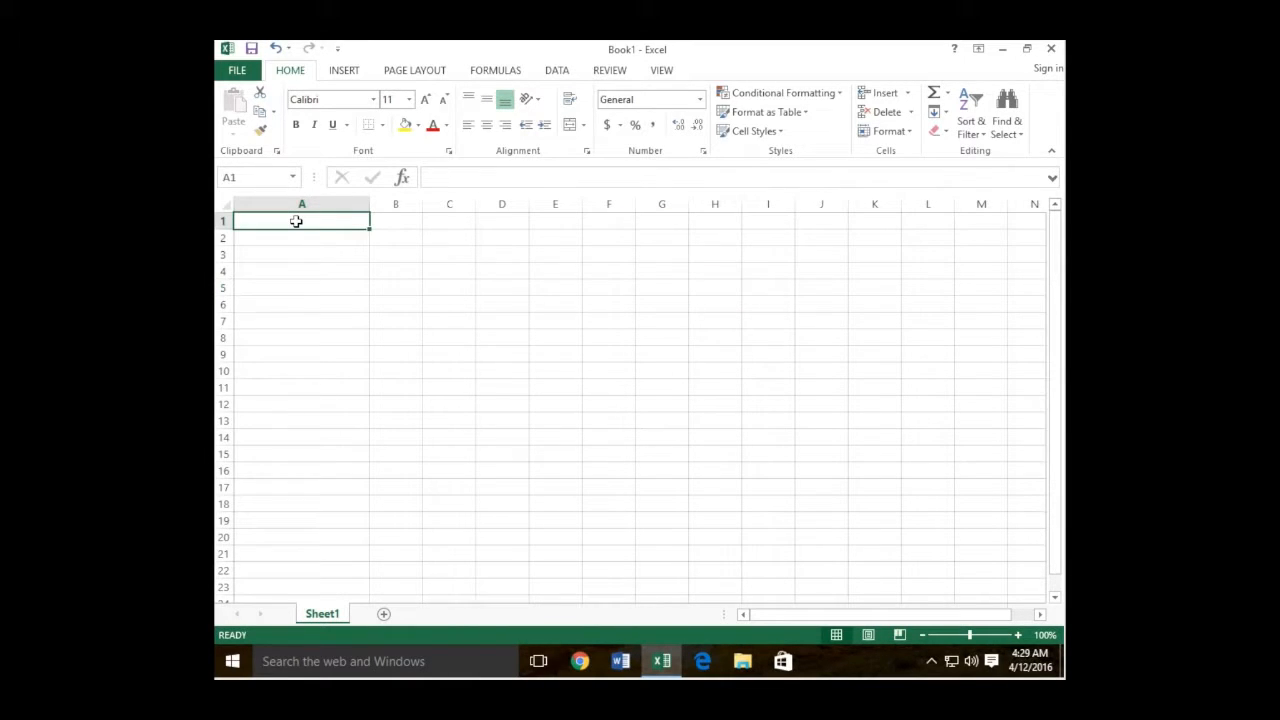
text(Tier One)
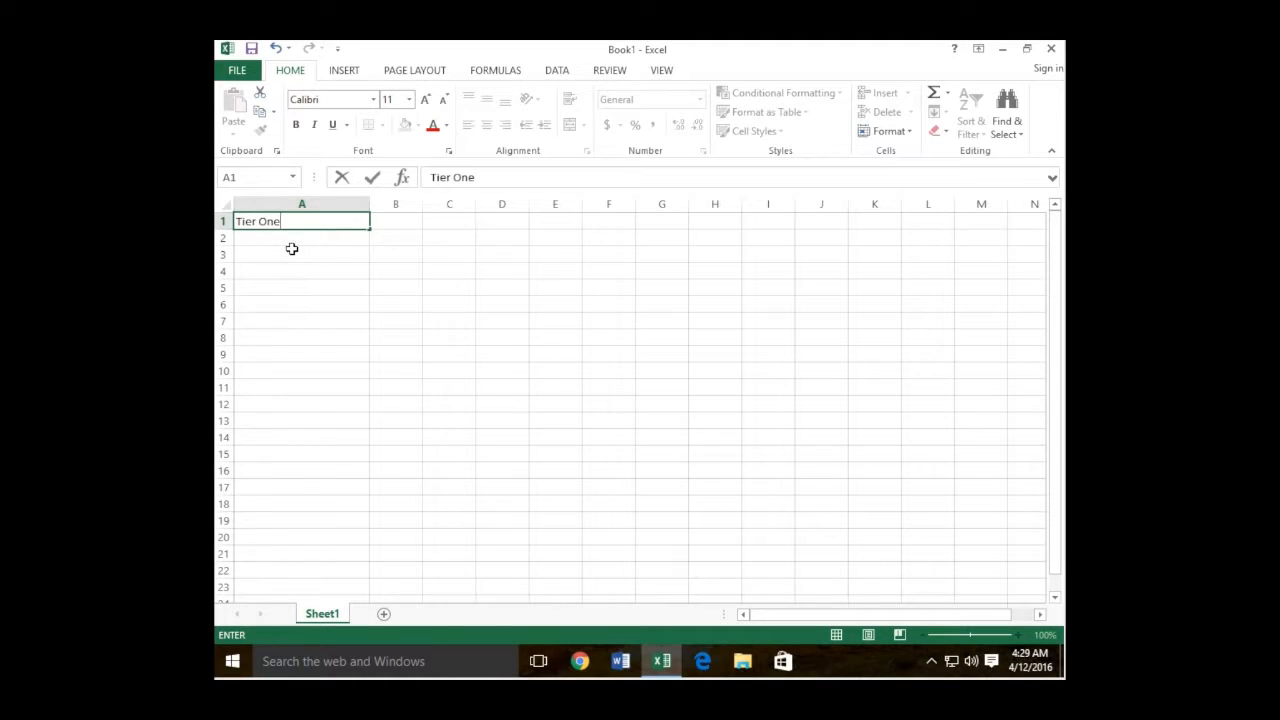
click(292, 244)
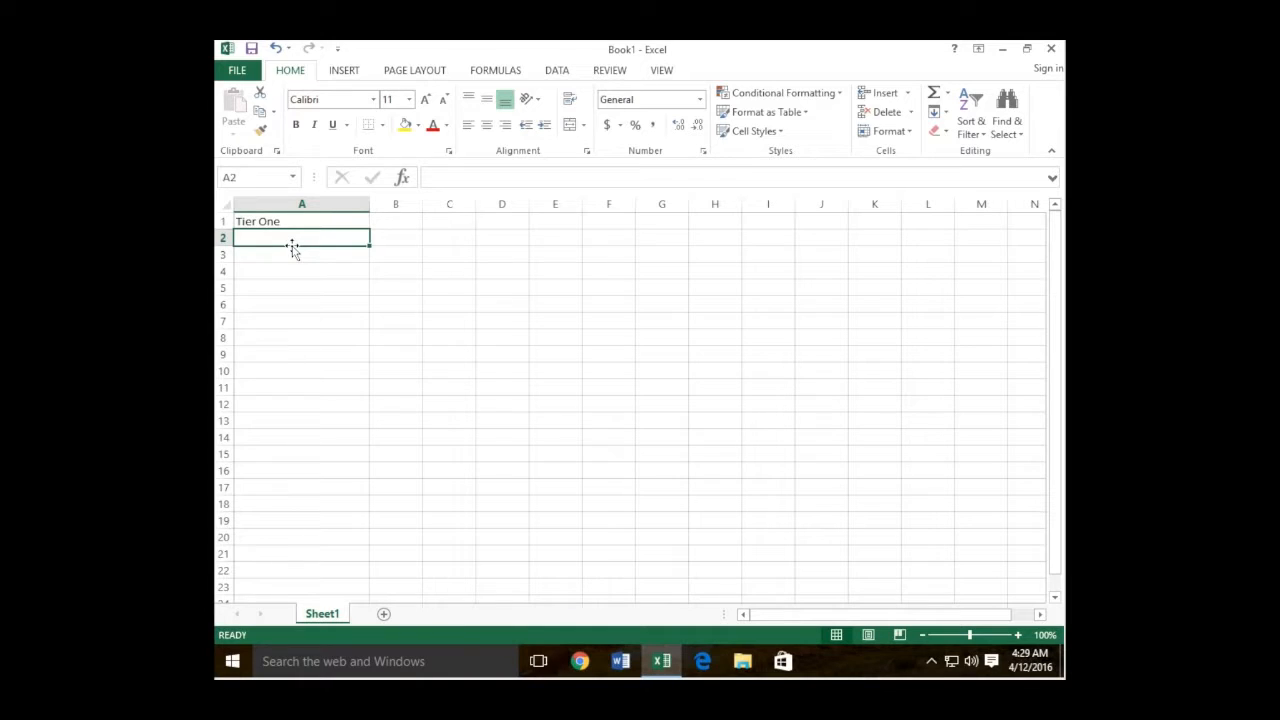
text(Who is winn)
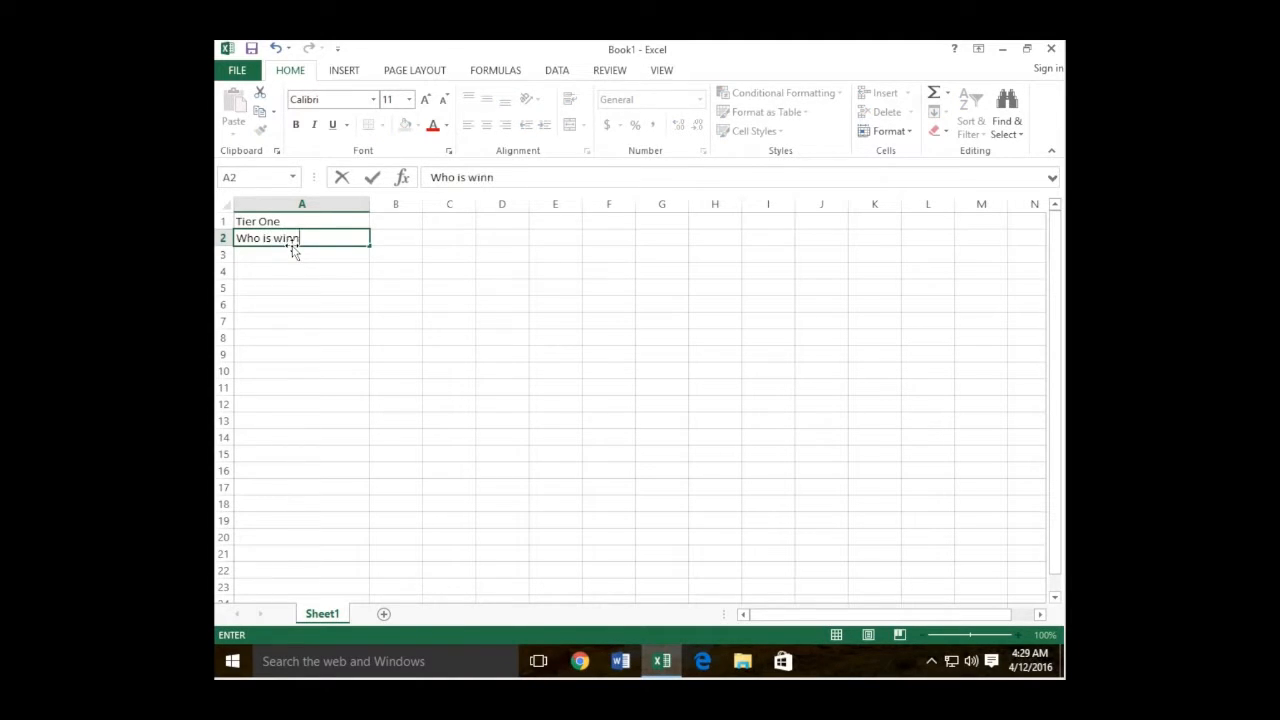
text(ing the game)
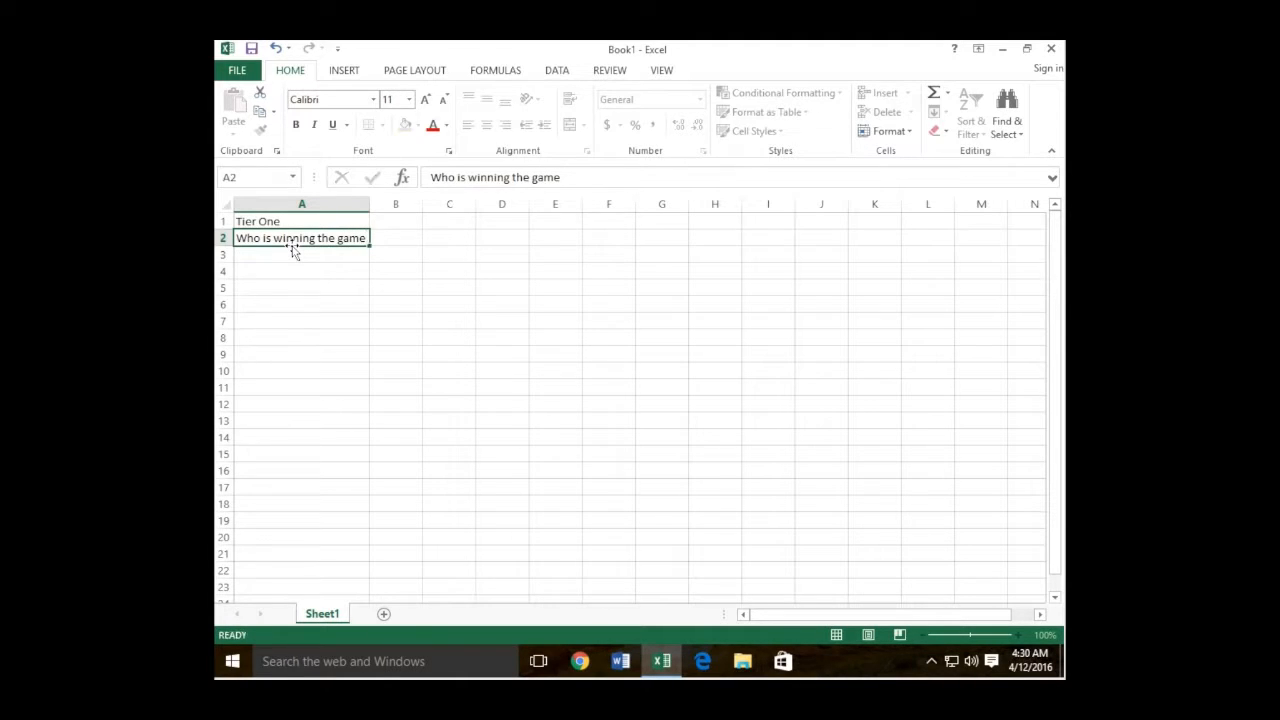
key(Return)
text(Dave W)
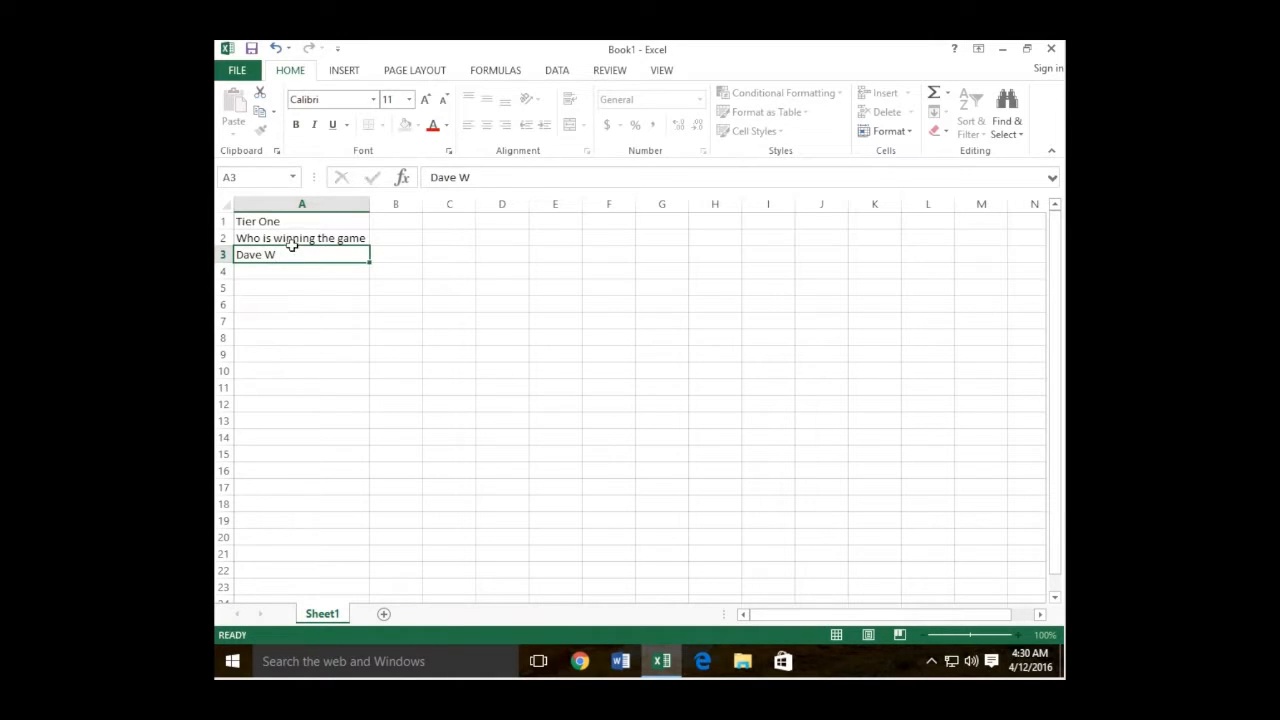
key(Tab)
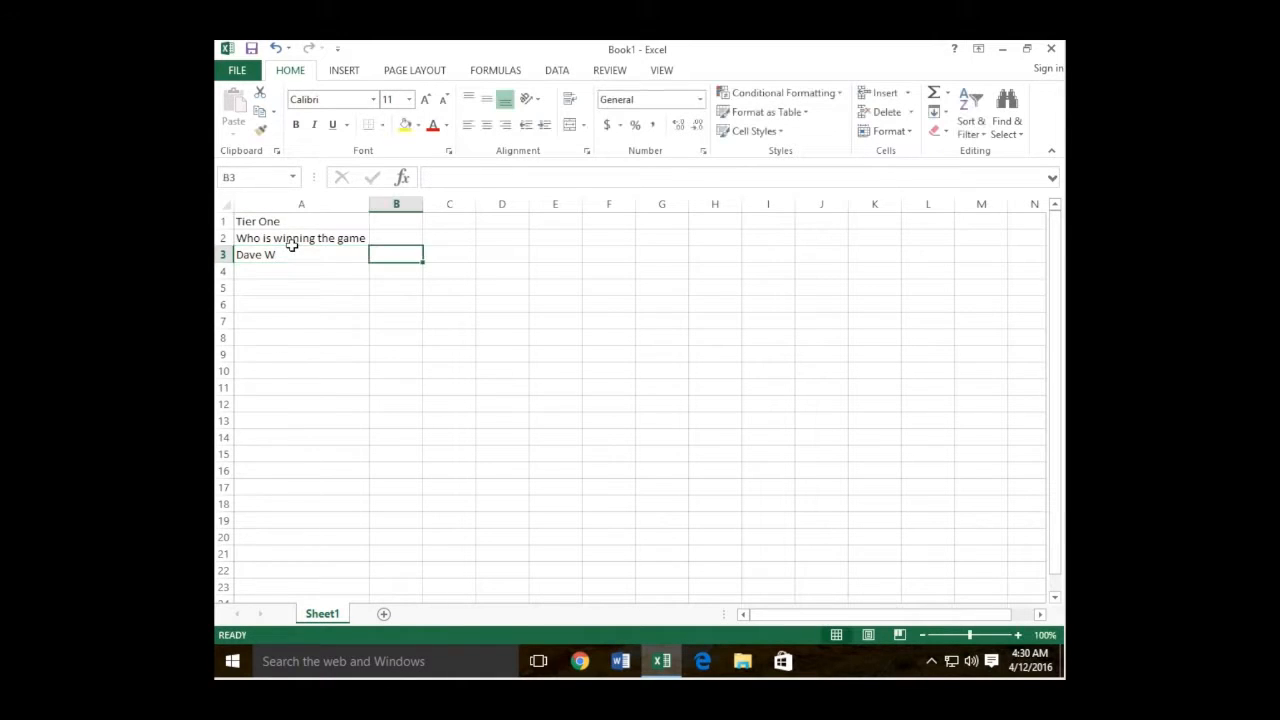
- Add the column headings "Wins" in B1 and "Loss" in C1
click(393, 221)
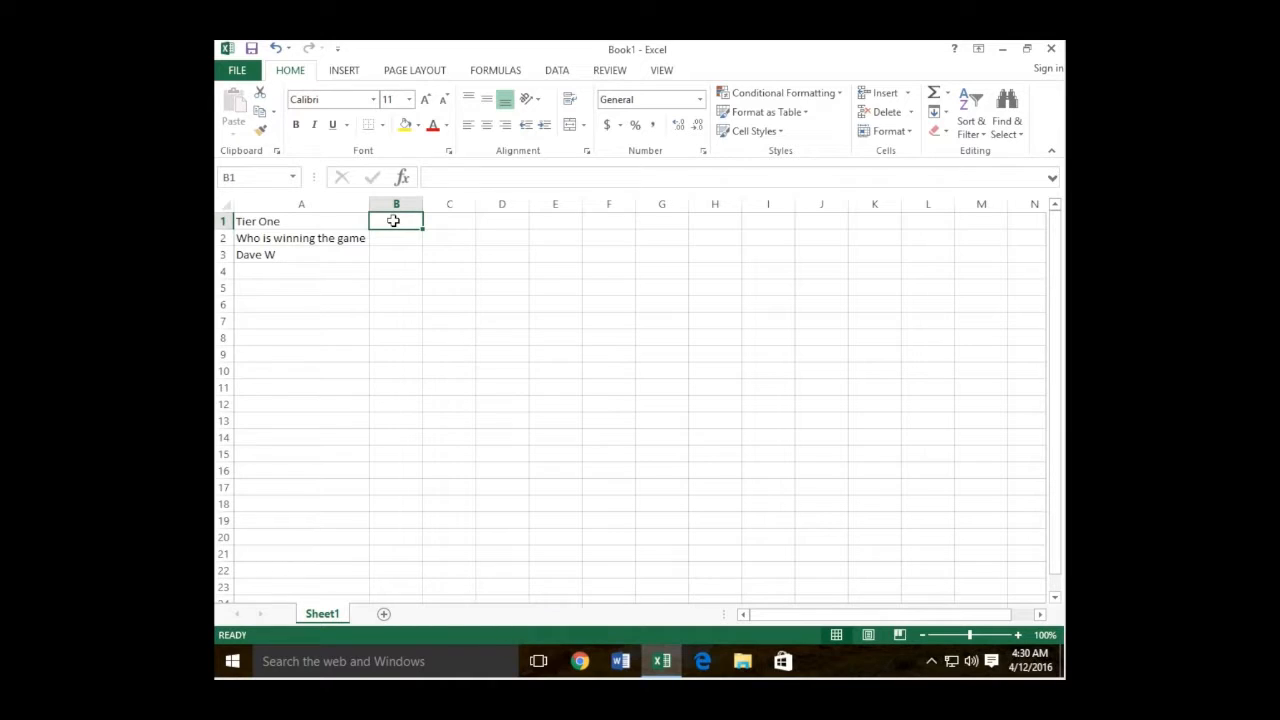
text(Wins)
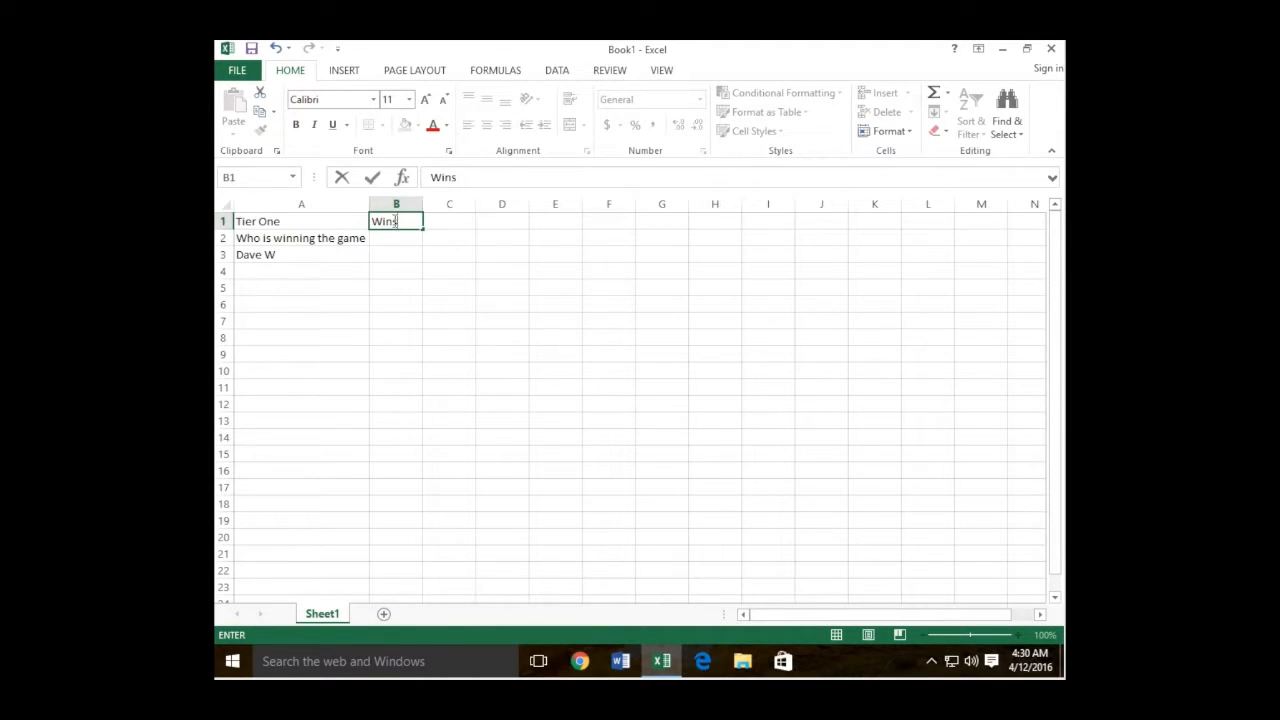
click(459, 222)
text(Loss)
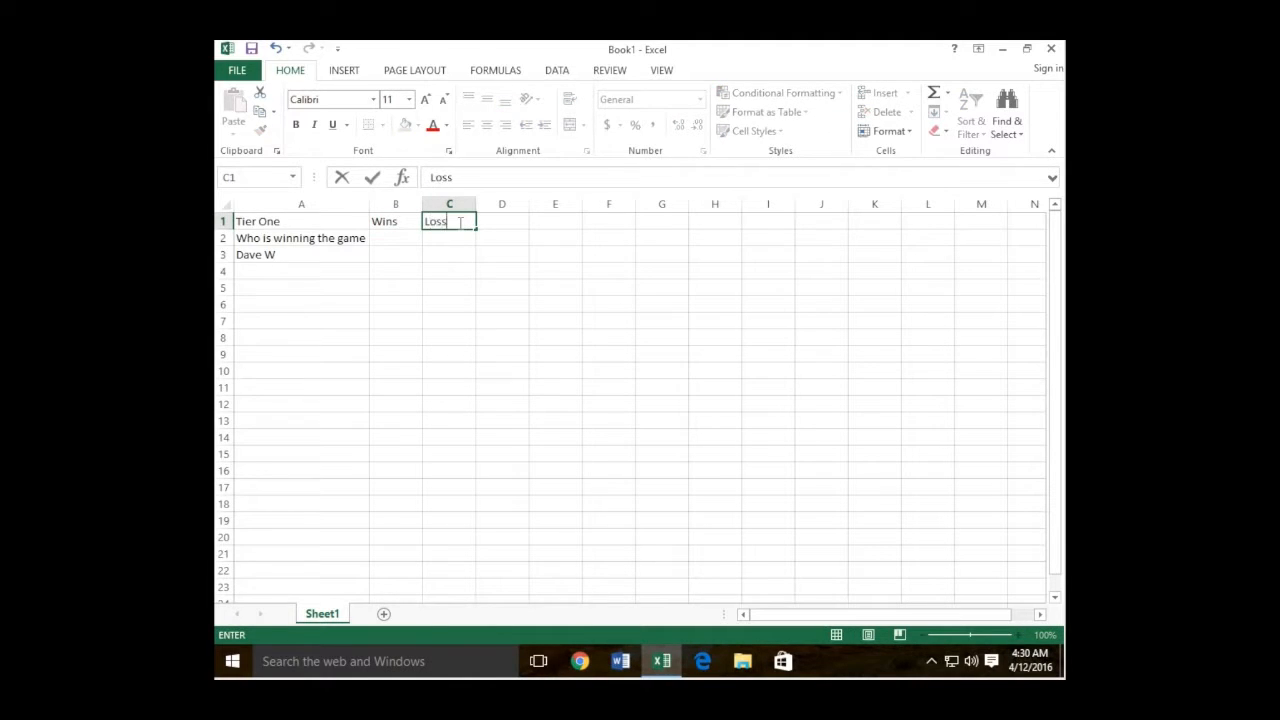
- Enter the second player's name in cell A4, below the first player
click(339, 272)
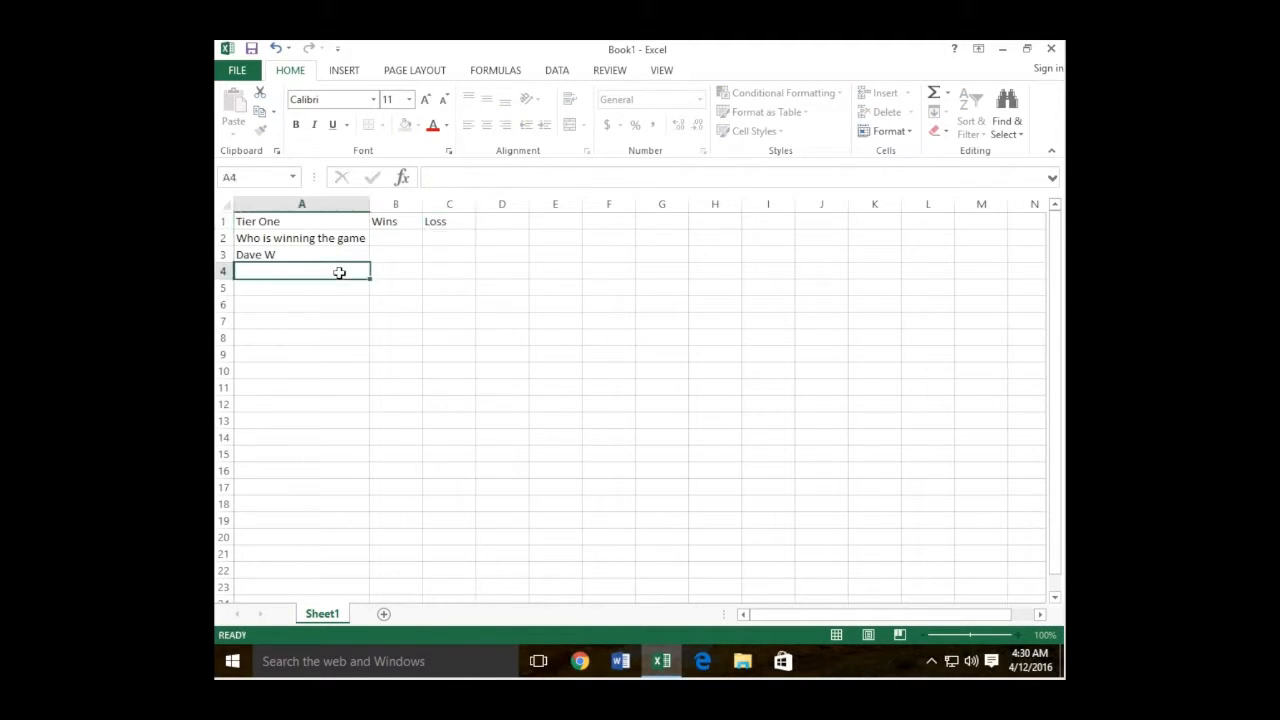
text(Bryan)
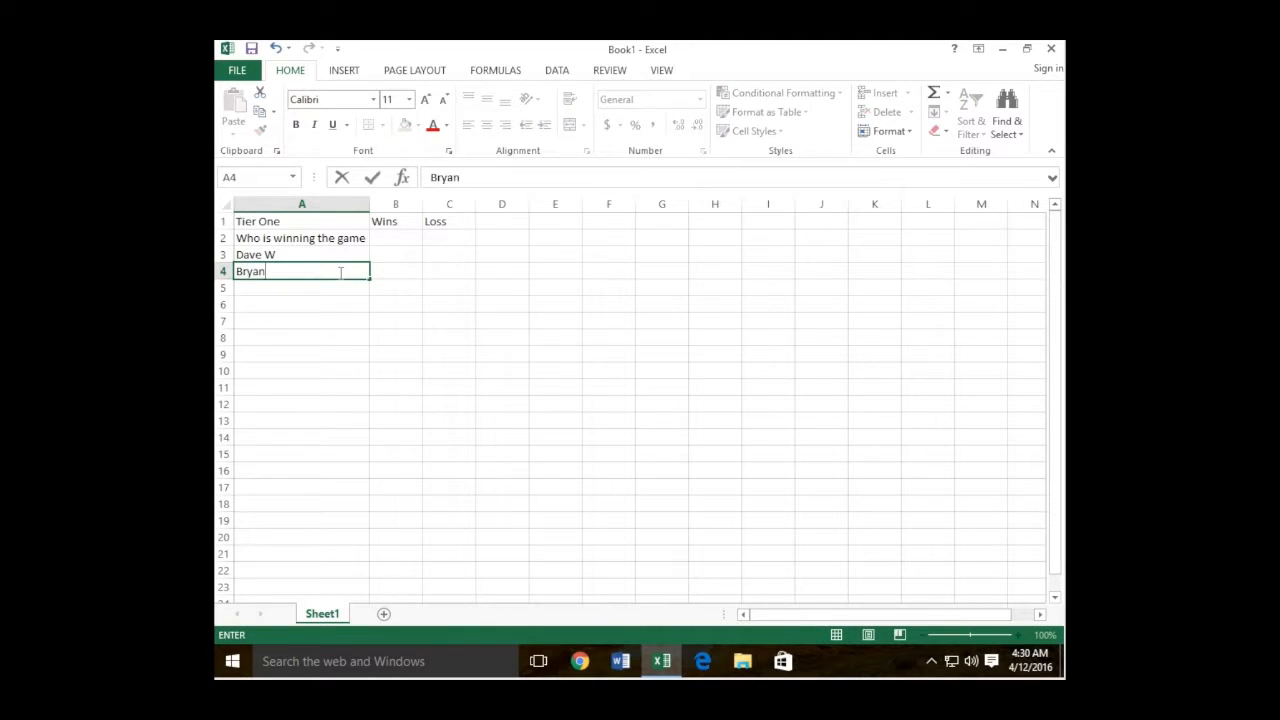
text( B)
- Record 1 win for the first player in B3 and 1 loss for the second player in C4
click(383, 250)
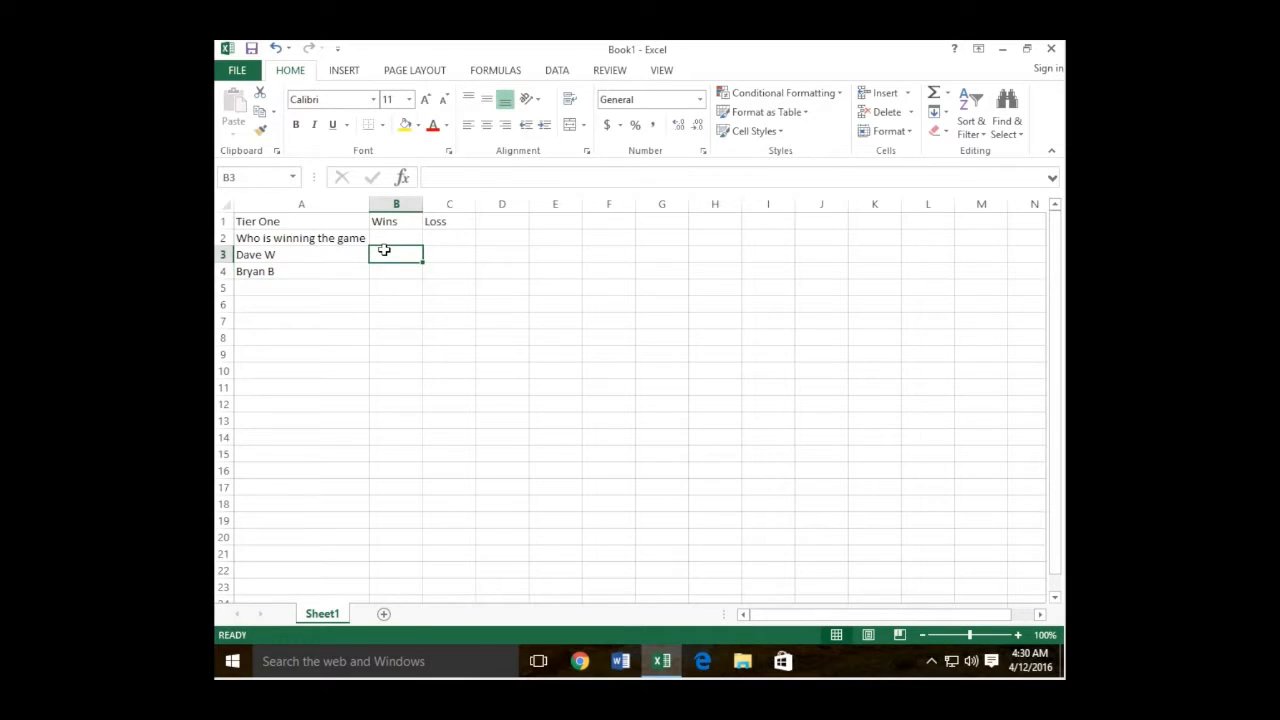
key(End)
text(1)
click(461, 272)
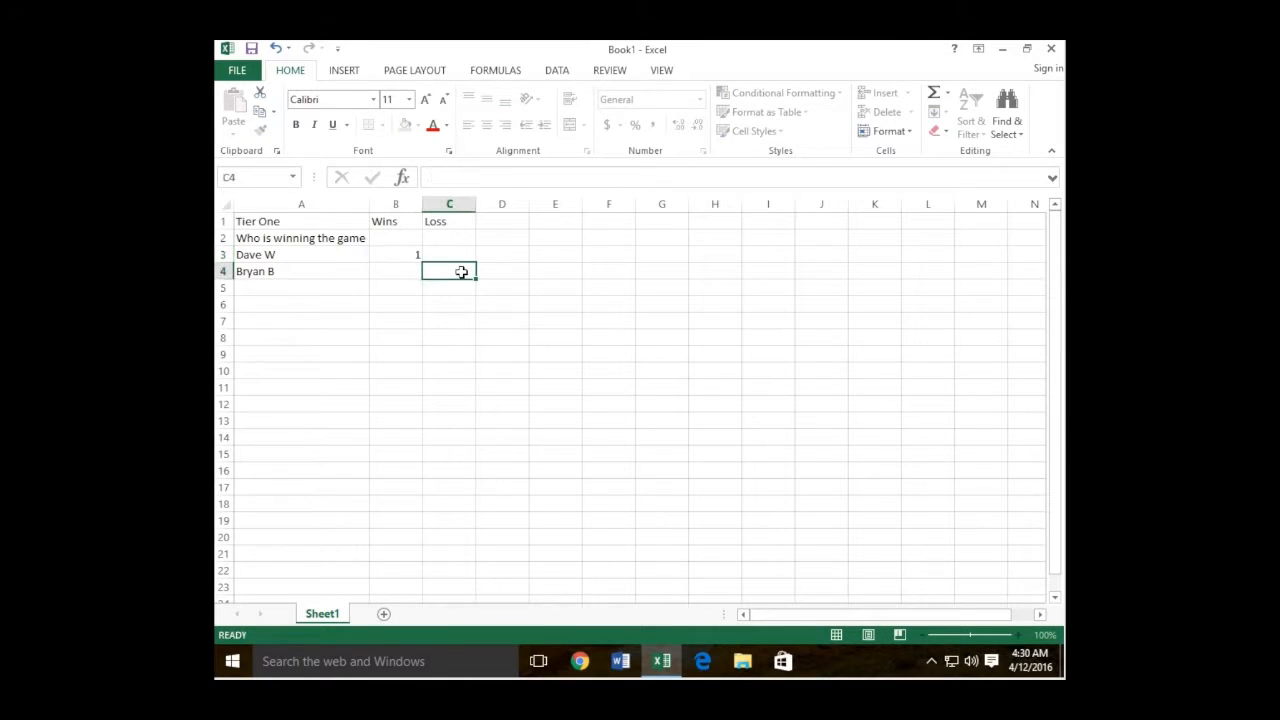
text(1)
- Enter a note in A6 consisting of "Sorry" followed by the second player's first name
click(287, 294)
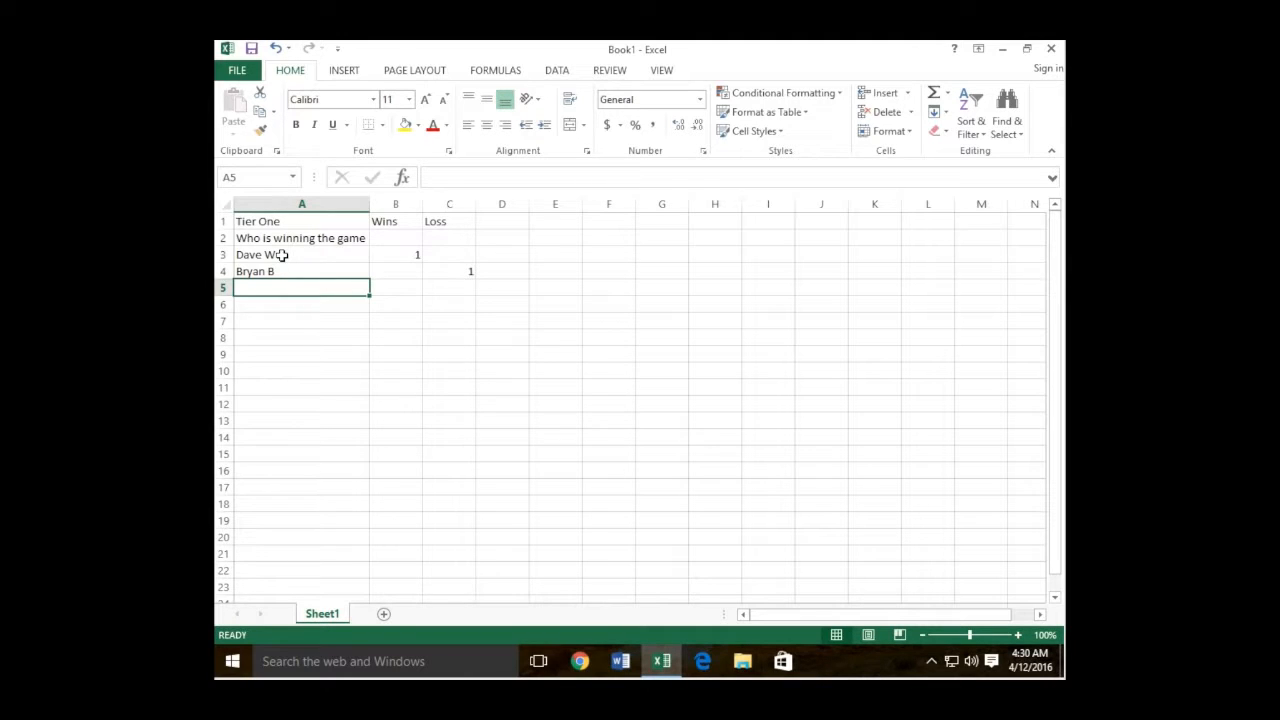
key(Down)
text(Sorry)
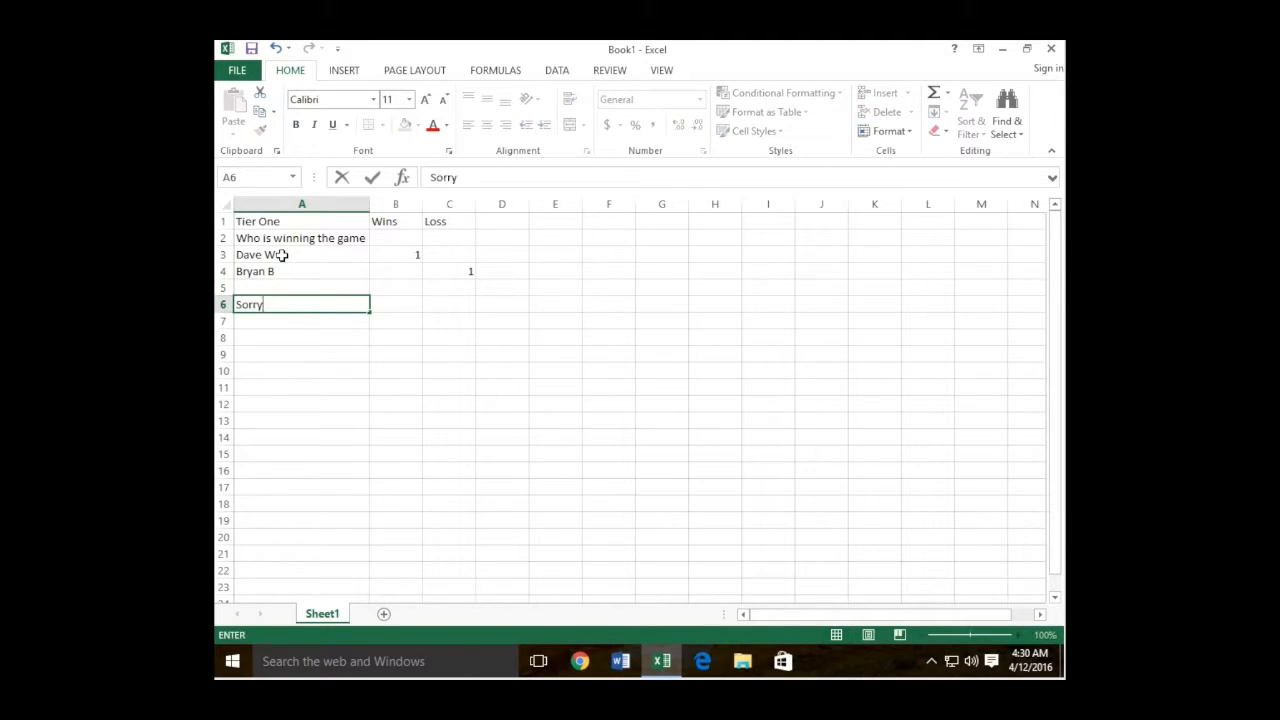
text( Bryan)
- Save the workbook to the Desktop as "Tier One Wins and Losses" and close it
click(239, 77)
click(238, 72)
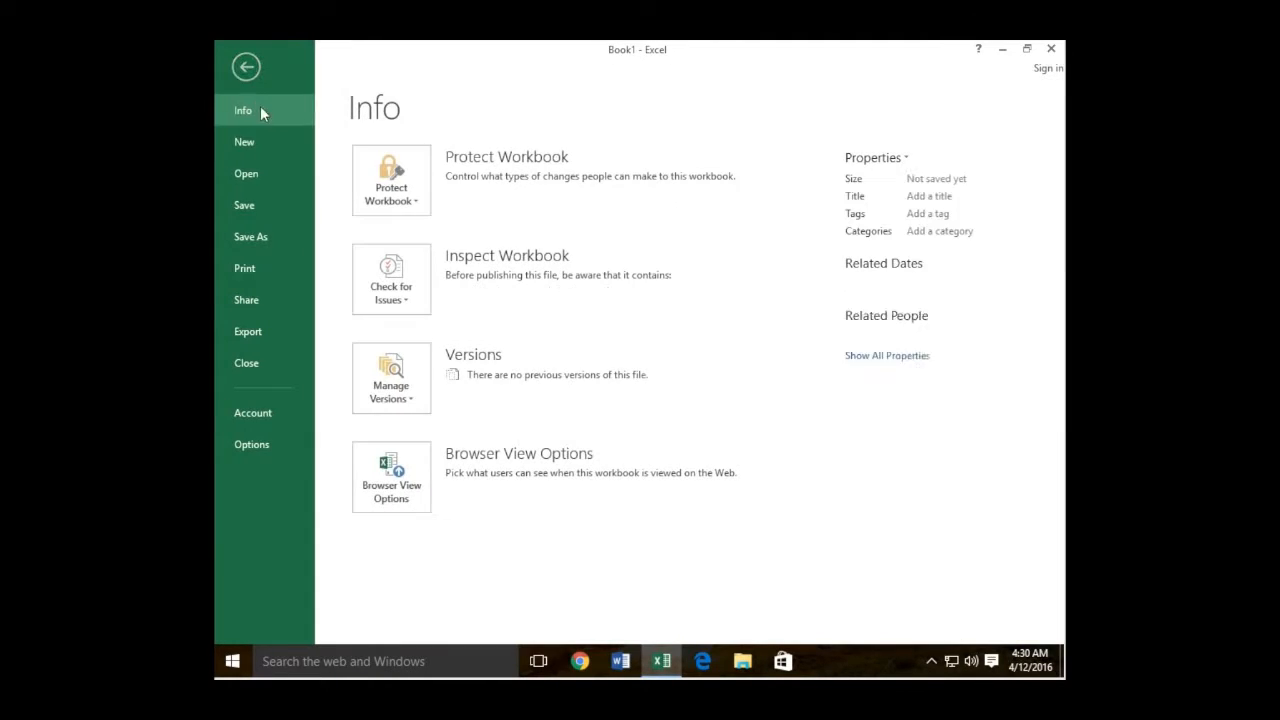
click(263, 245)
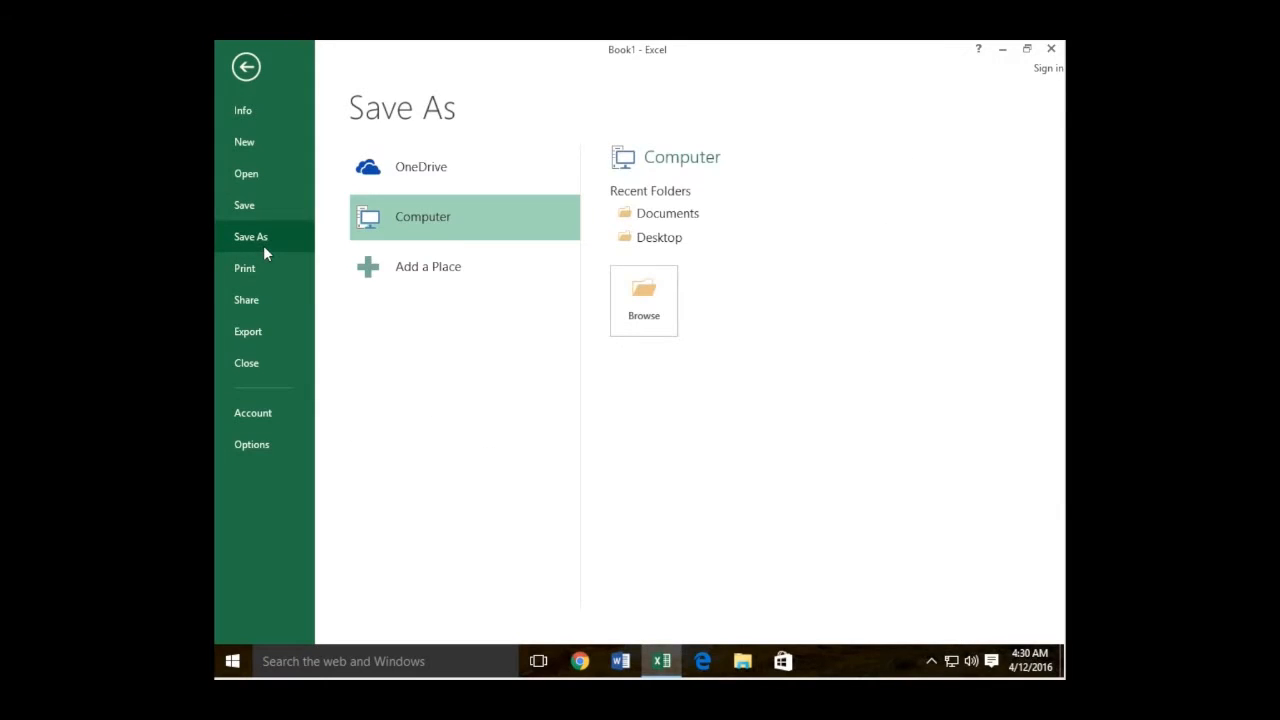
click(655, 237)
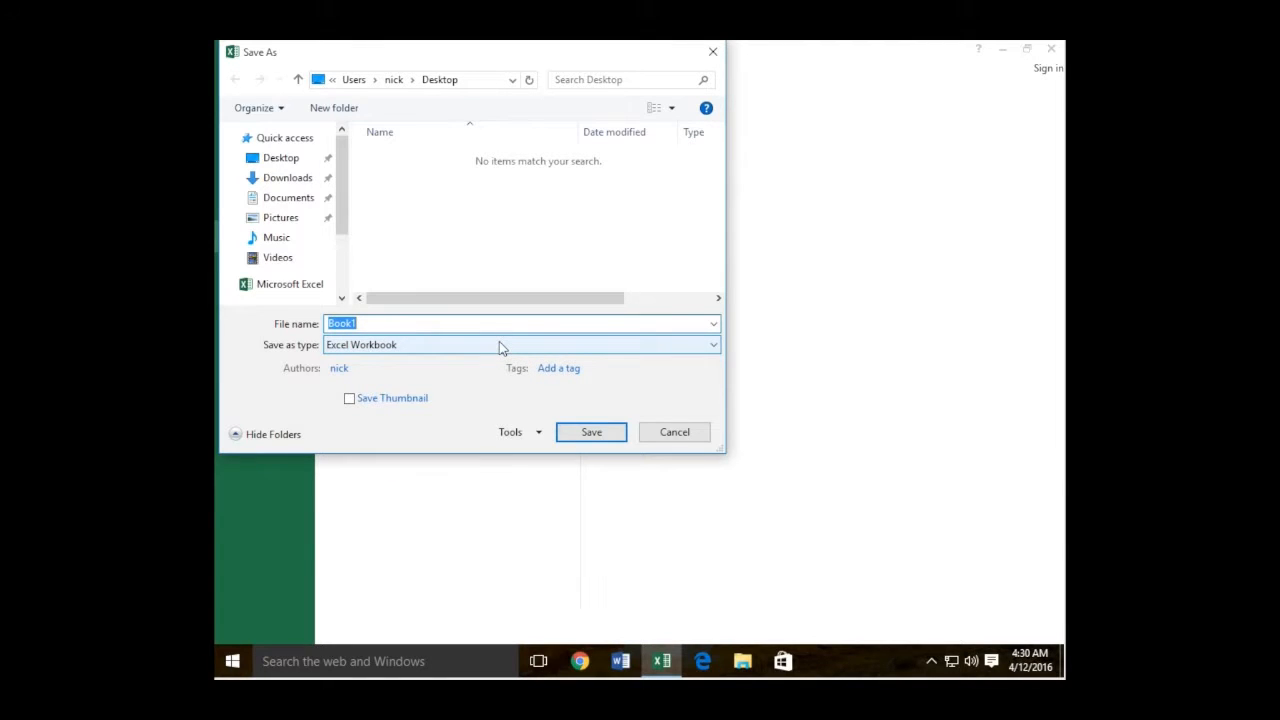
text(Tier One Wins and Losses)
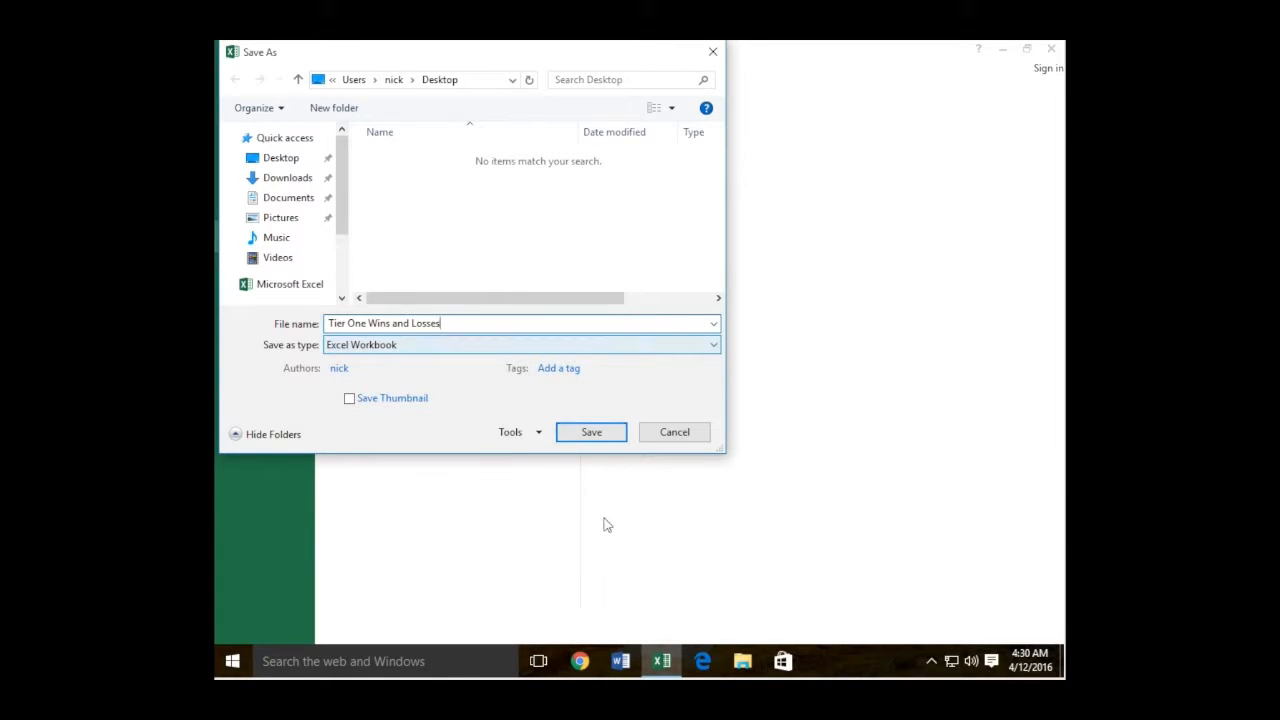
click(606, 438)
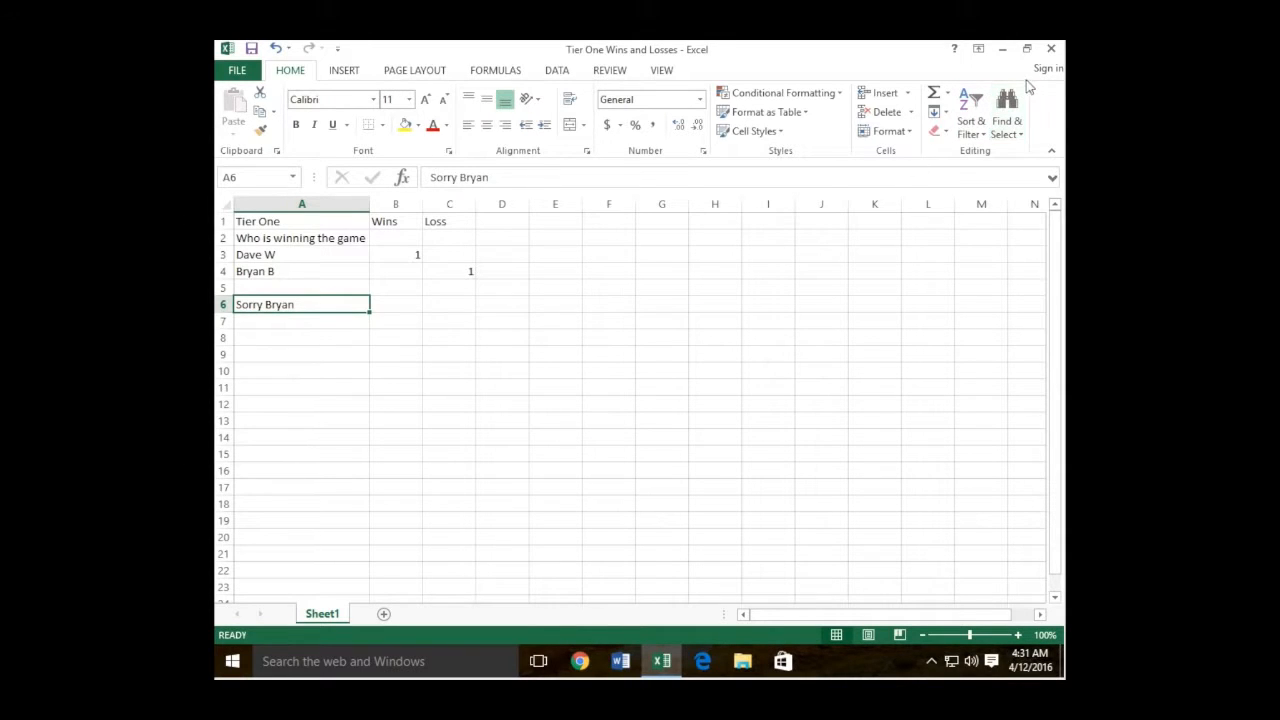
click(1051, 48)
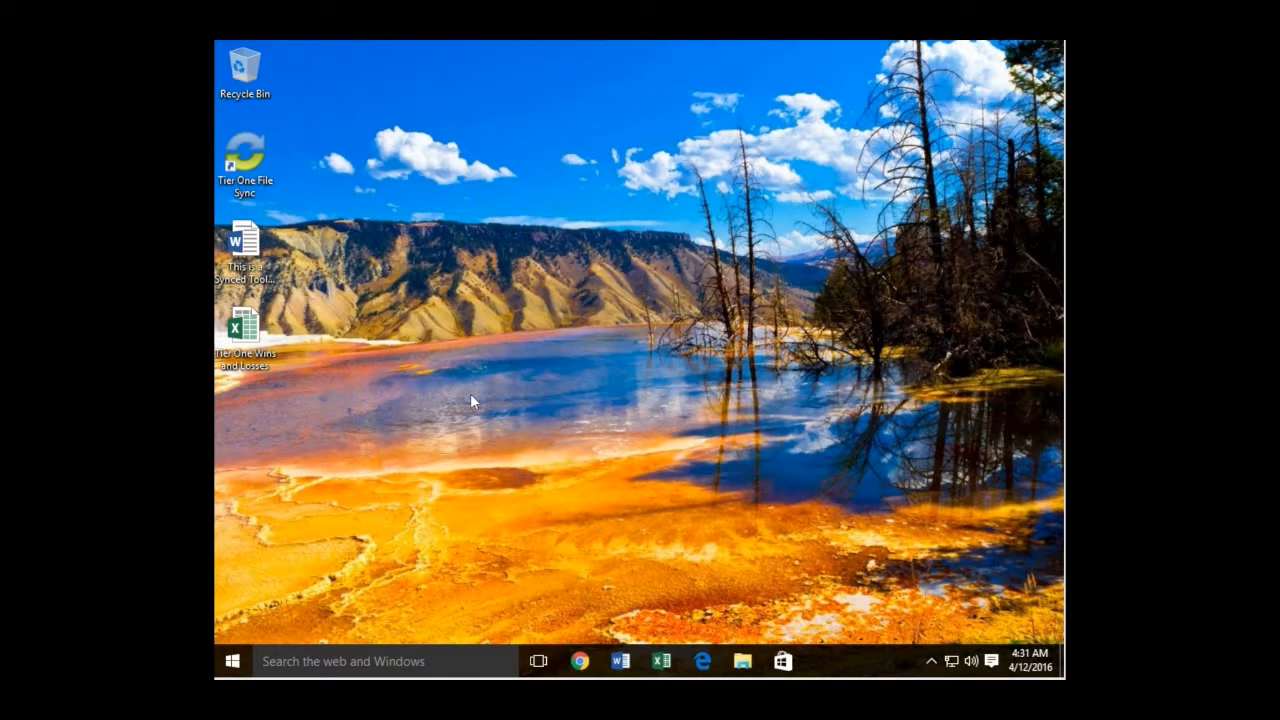
- Move the Word document and the Wins and Losses workbook from the Desktop into My Personal Folder in the Sync Folder, and close the folder window
double_click(255, 167)
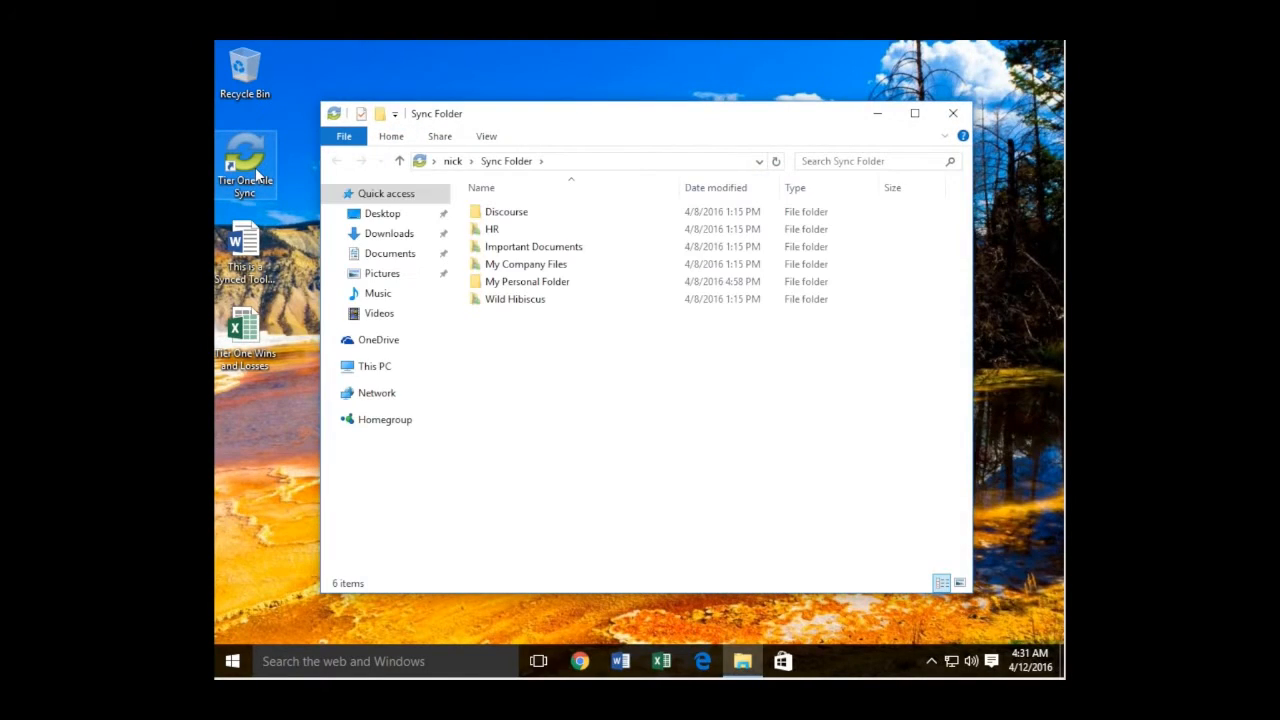
double_click(491, 284)
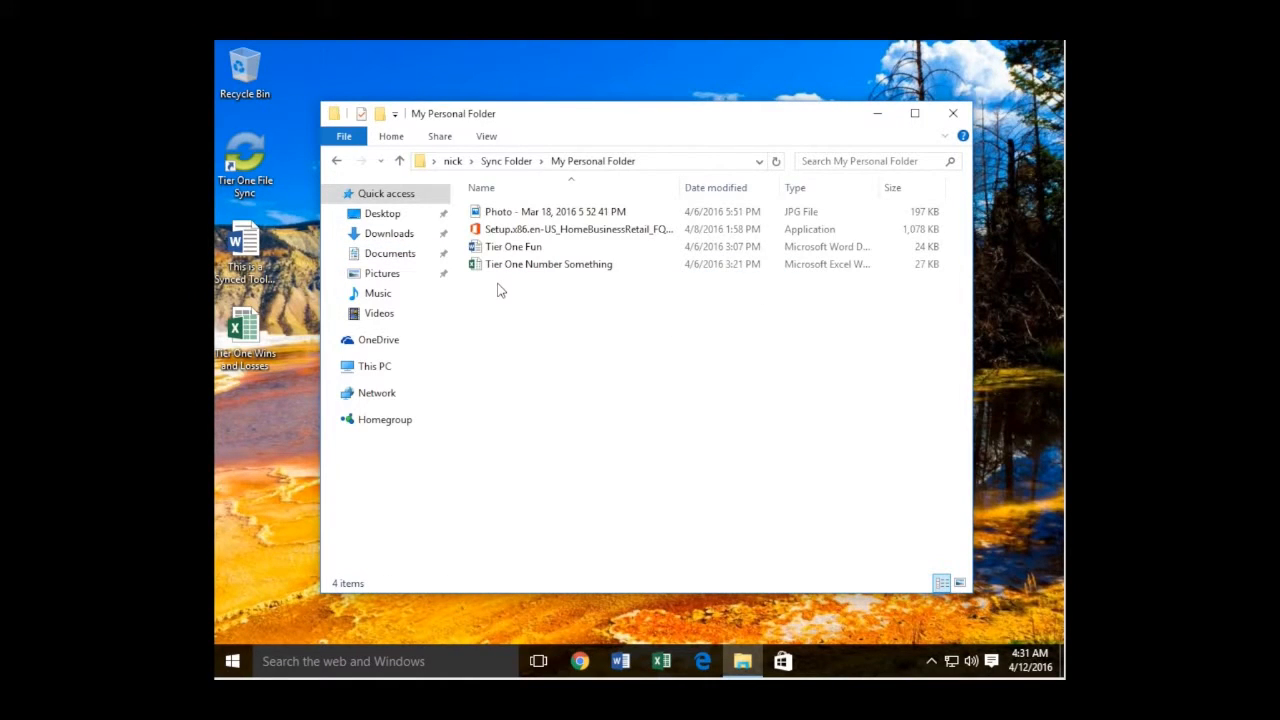
click(280, 403)
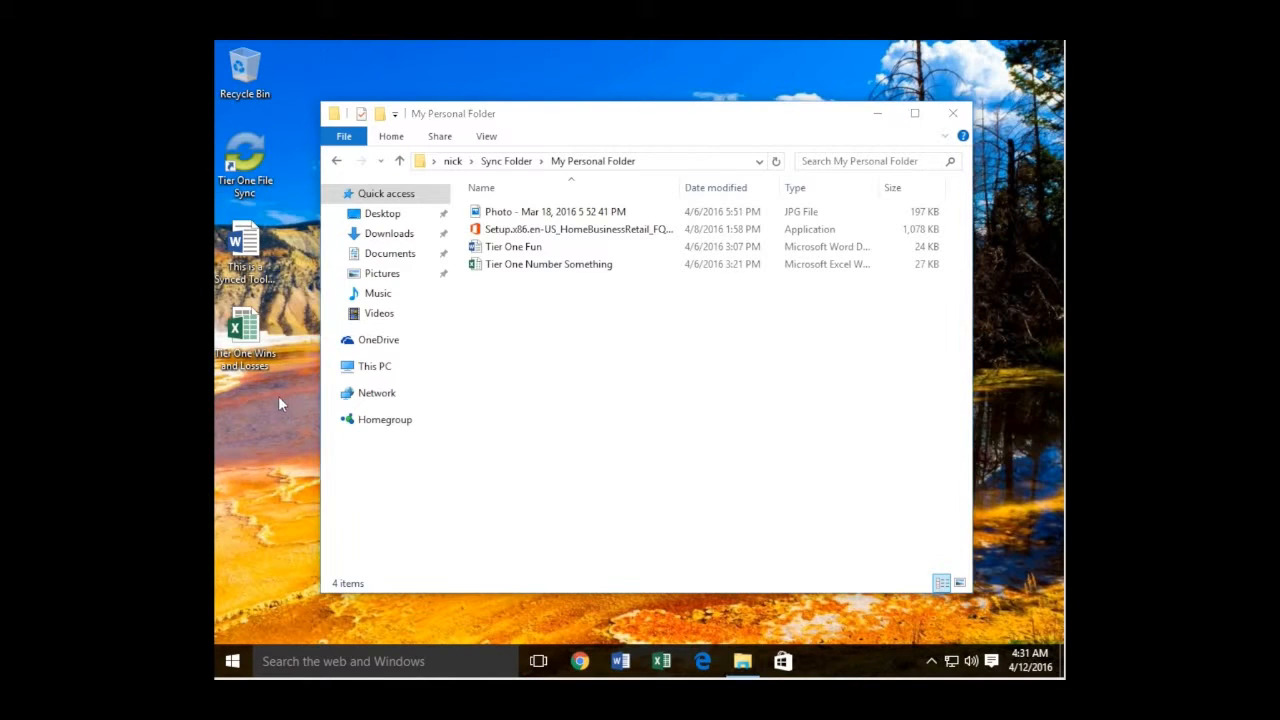
drag(276, 396, 567, 314)
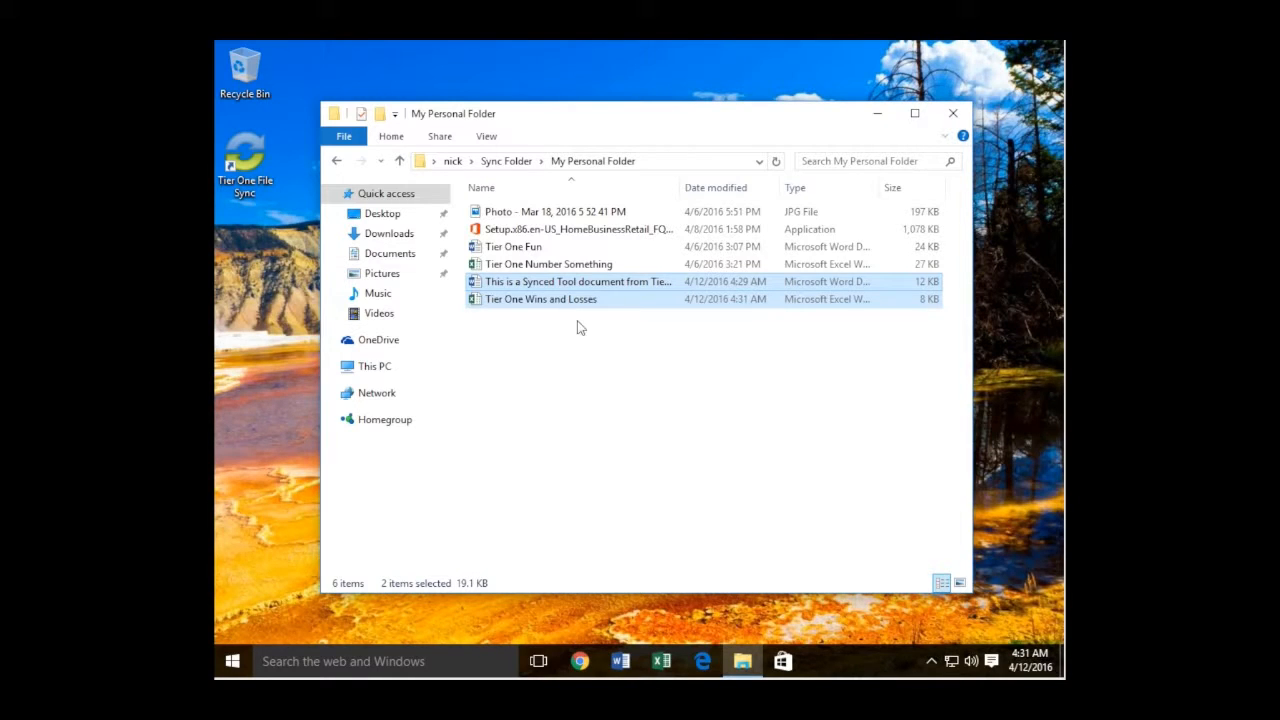
click(605, 358)
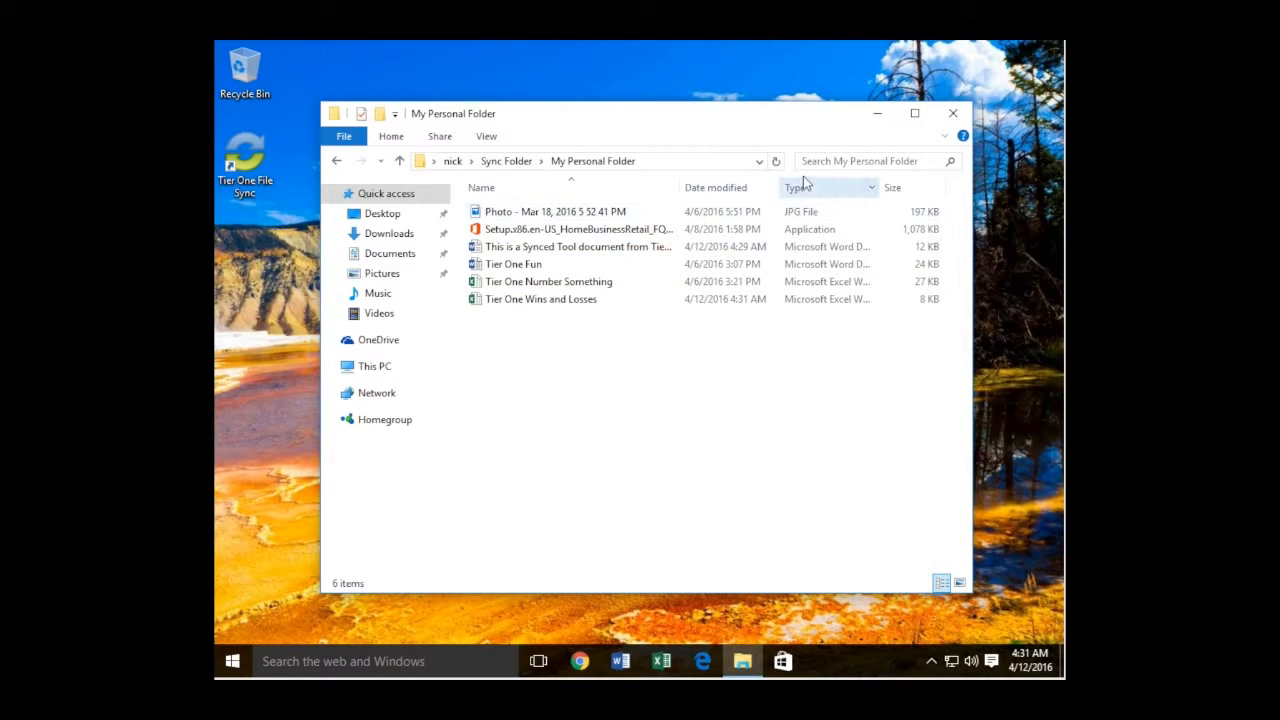
click(953, 113)
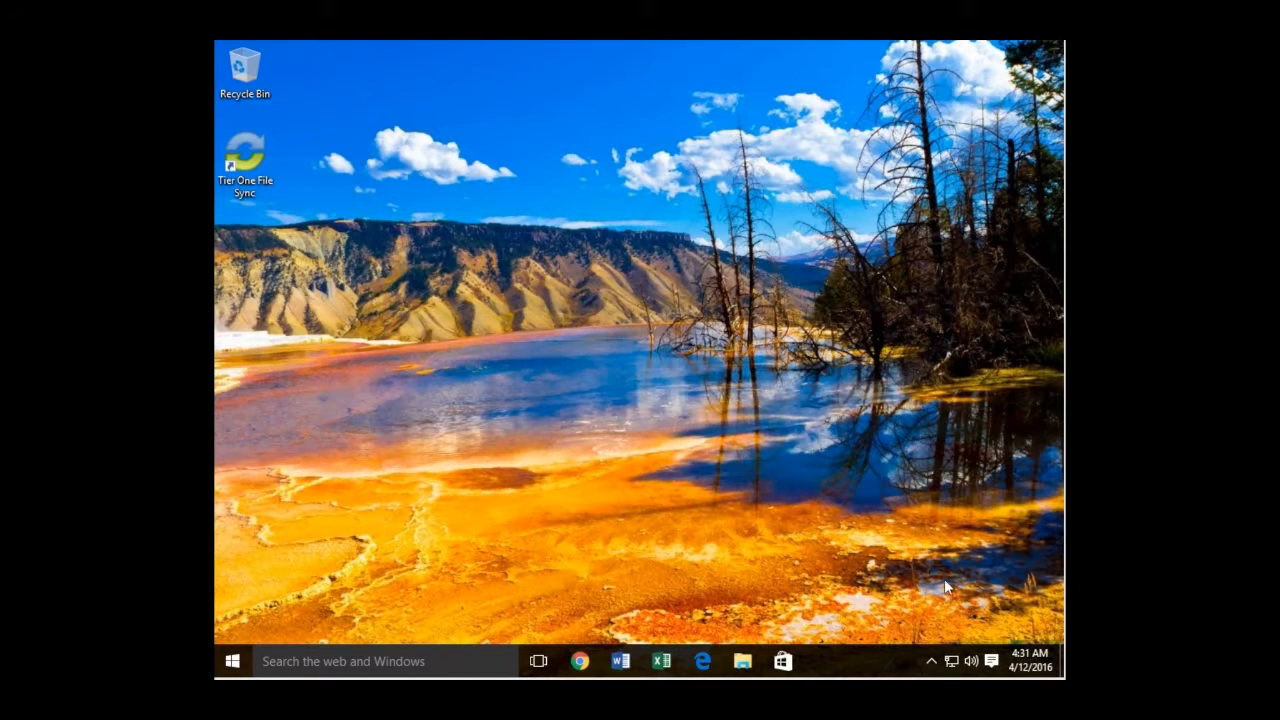
- Open the Tier One File Sync web portal from the sync client and go to My Personal Folder
click(930, 661)
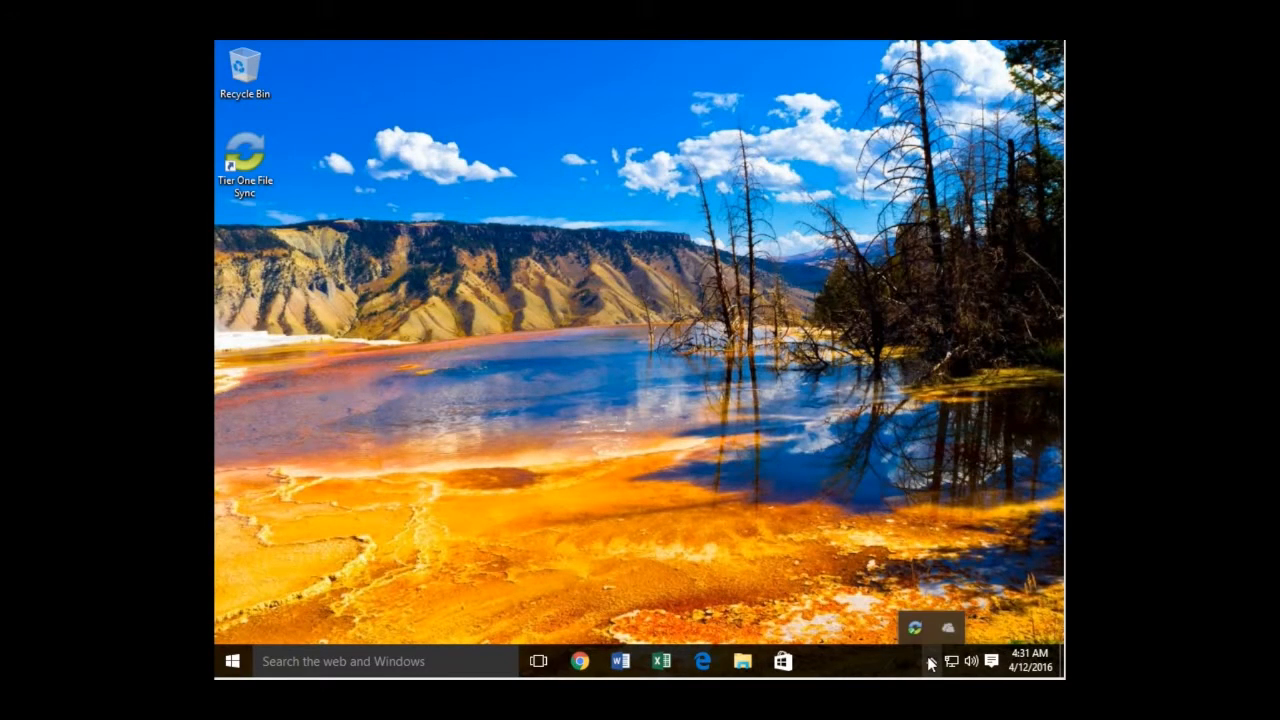
right_click(912, 632)
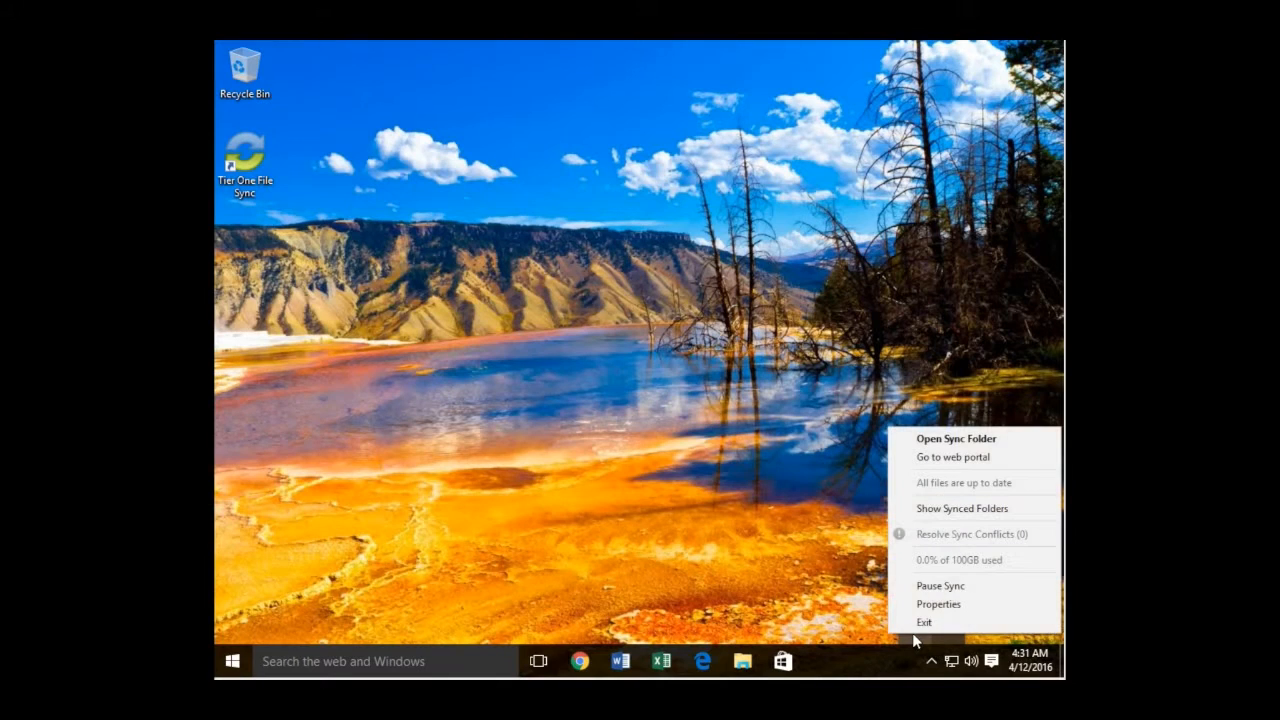
click(934, 457)
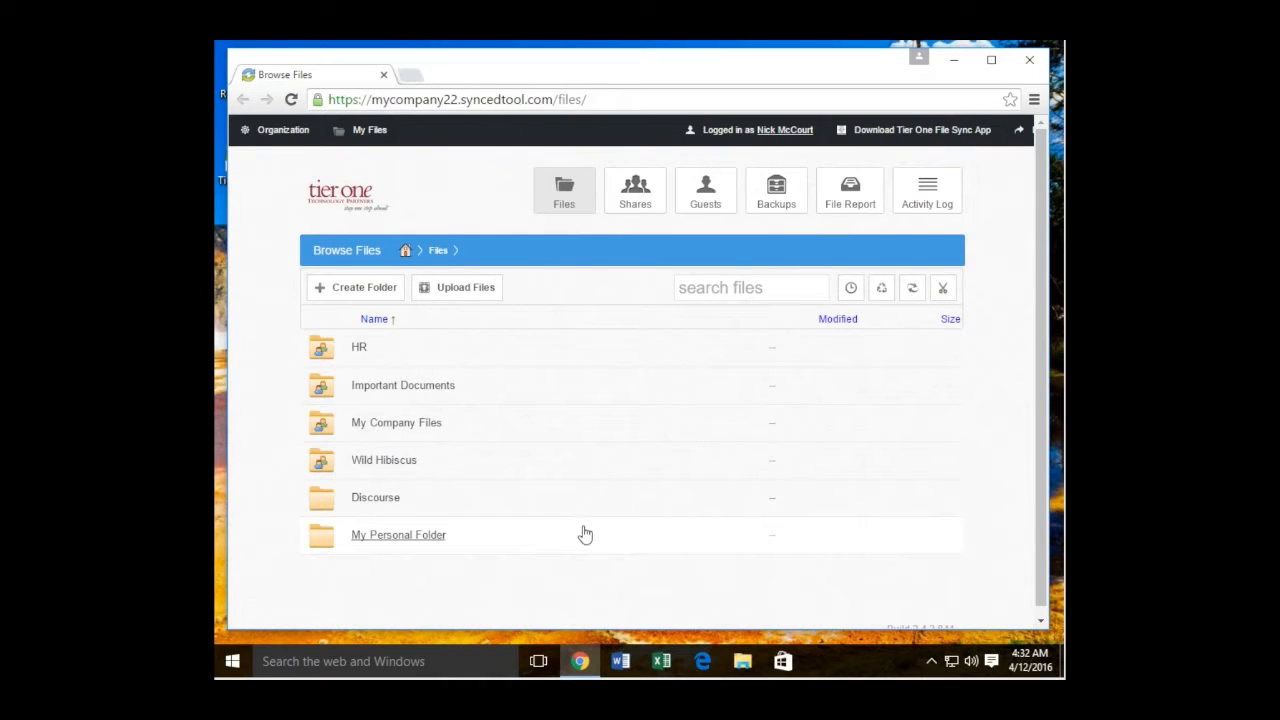
click(428, 540)
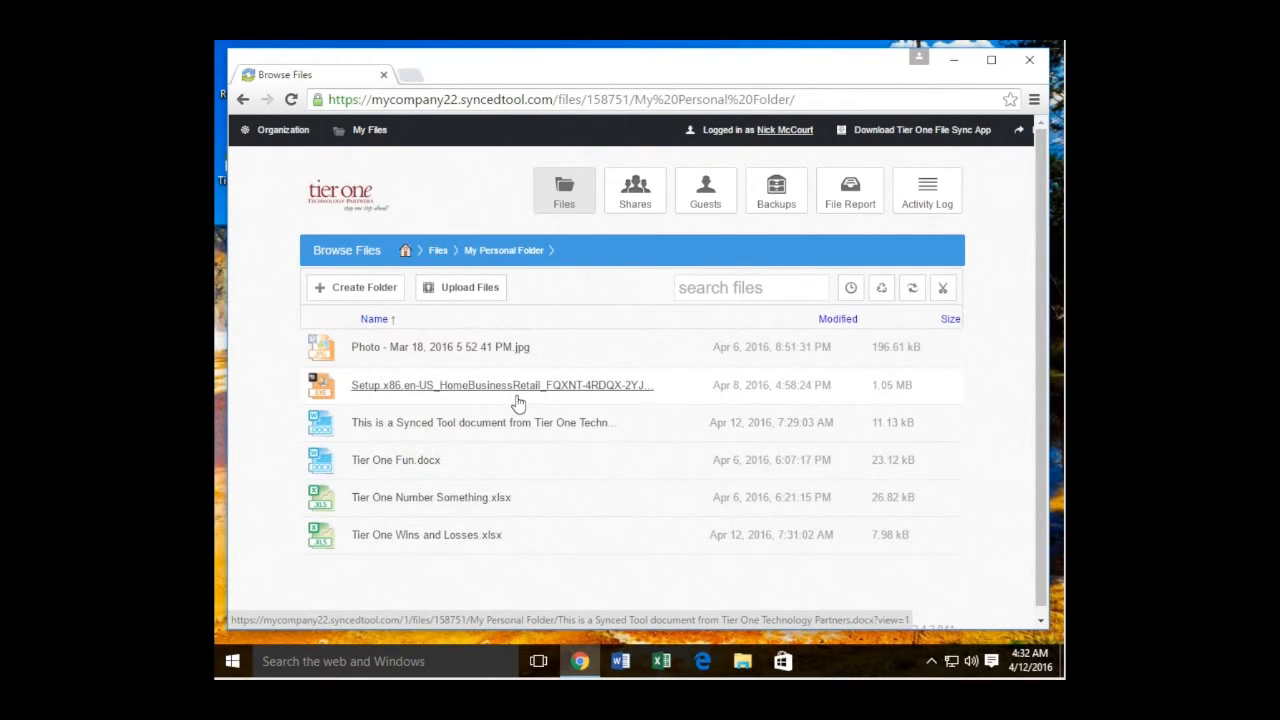
- Preview the Mar 18, 2016 photo and close it, and download Tier One Wins and Losses.xlsx from the folder
click(484, 350)
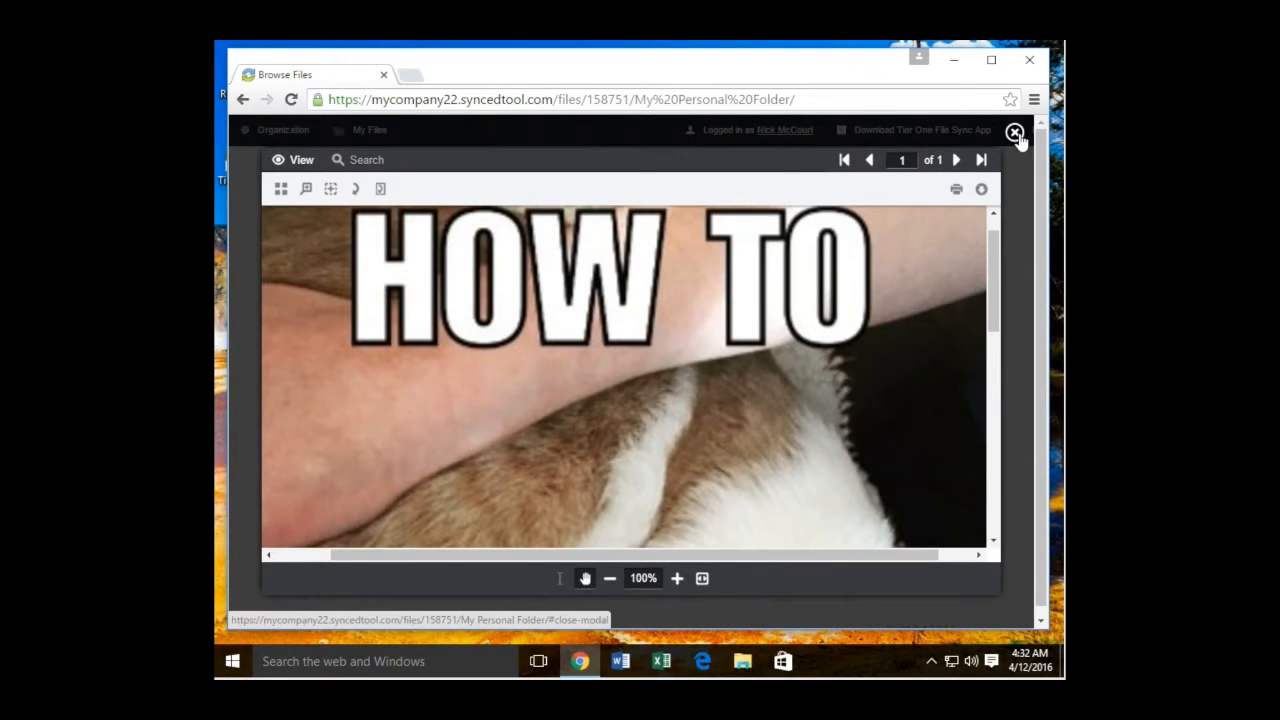
click(1017, 133)
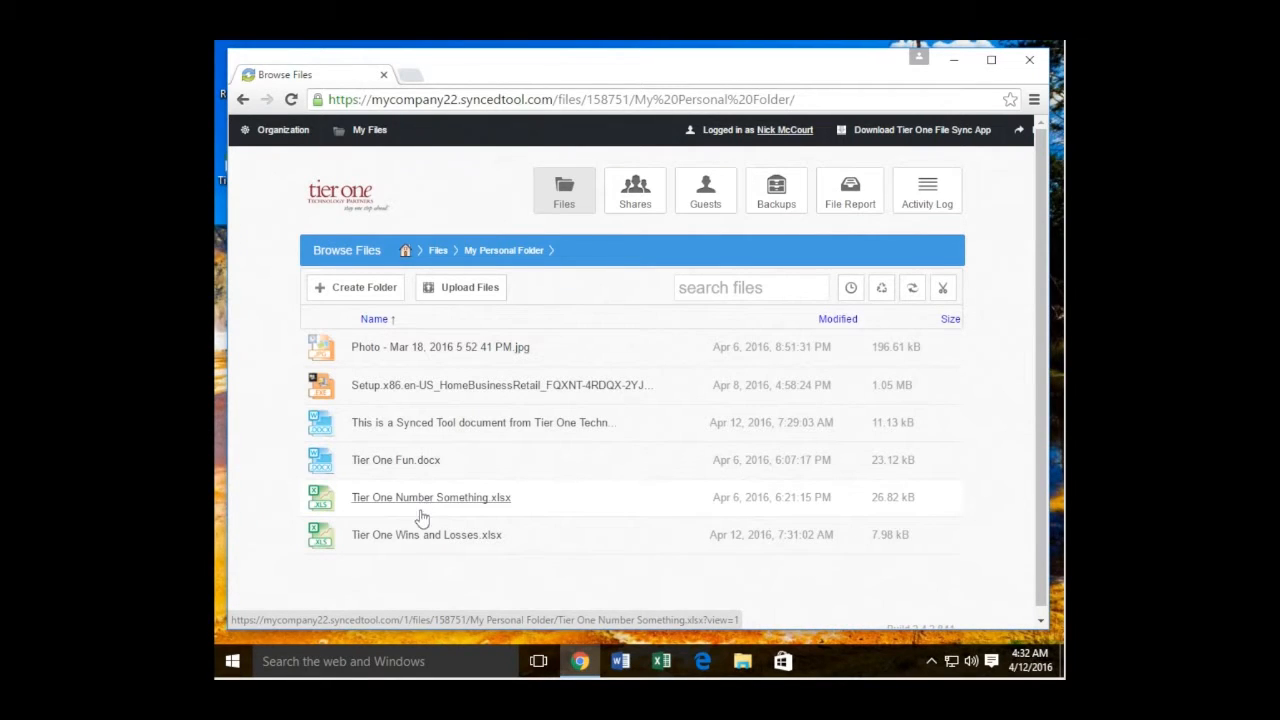
right_click(421, 546)
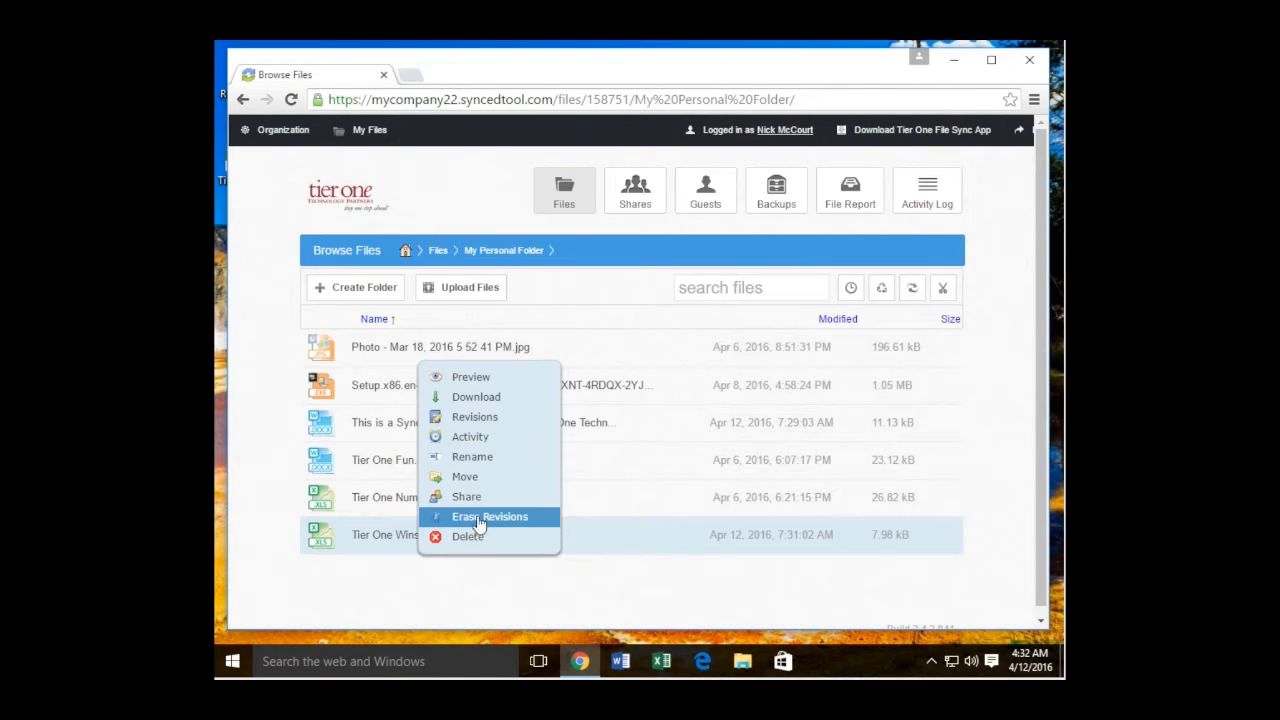
click(489, 400)
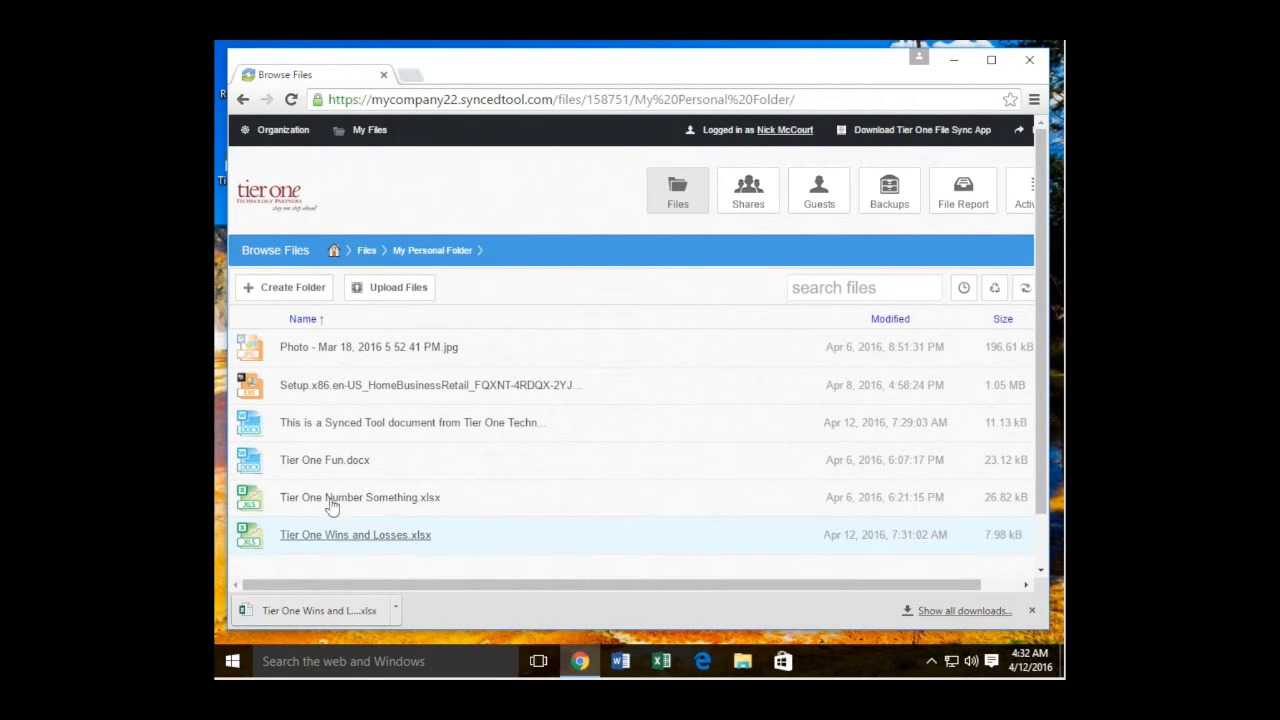
- Open the folder's upload page, and write "Oh how everything comes together when you have your favorite soda." in a new blank Word document
click(362, 289)
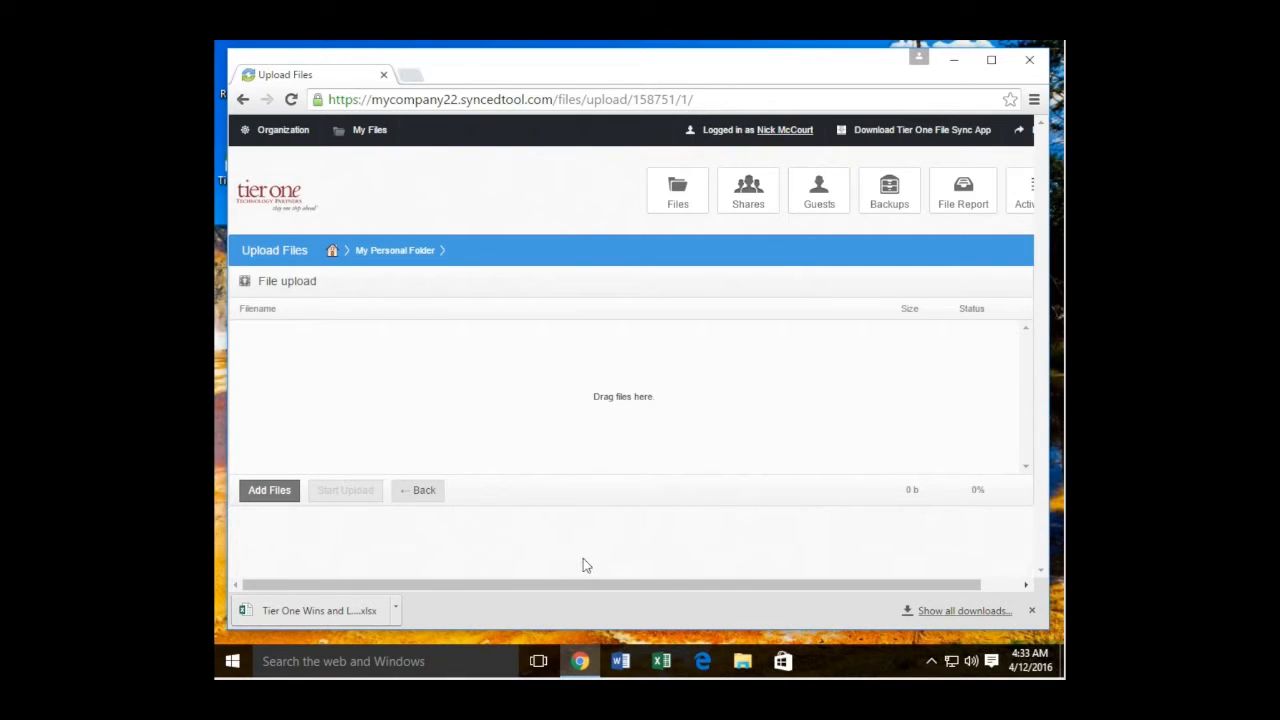
click(630, 665)
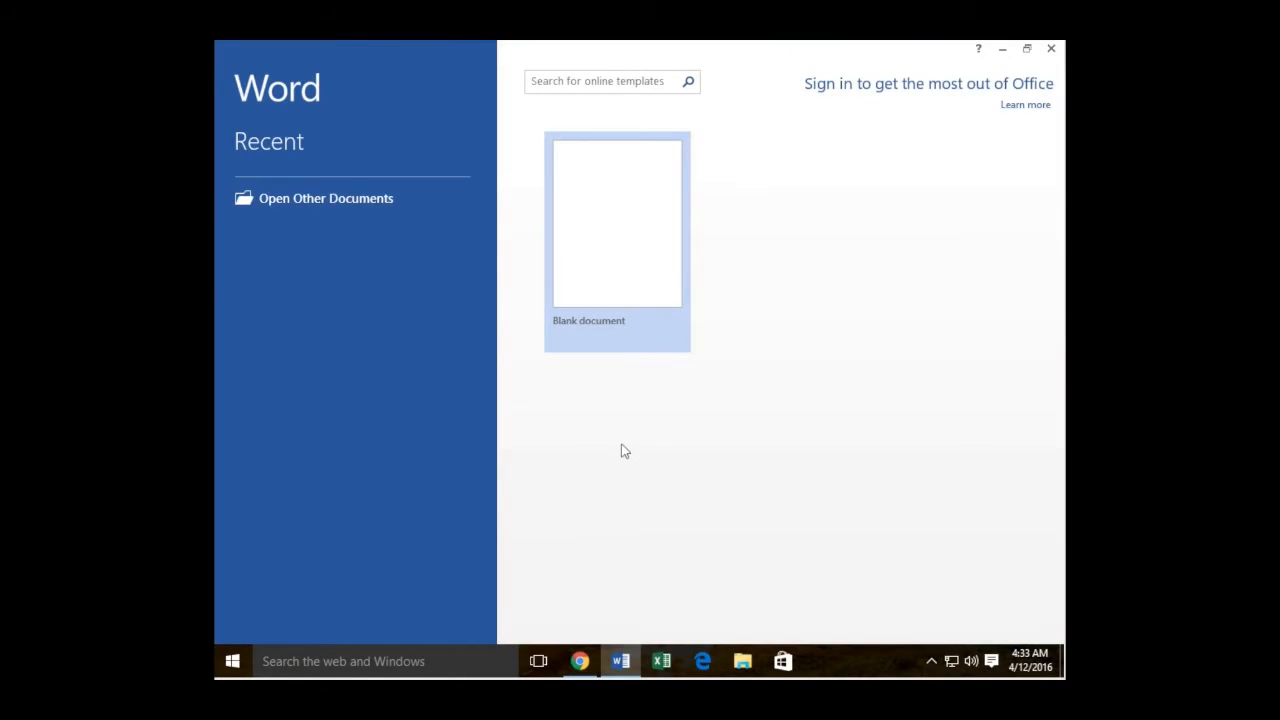
click(626, 275)
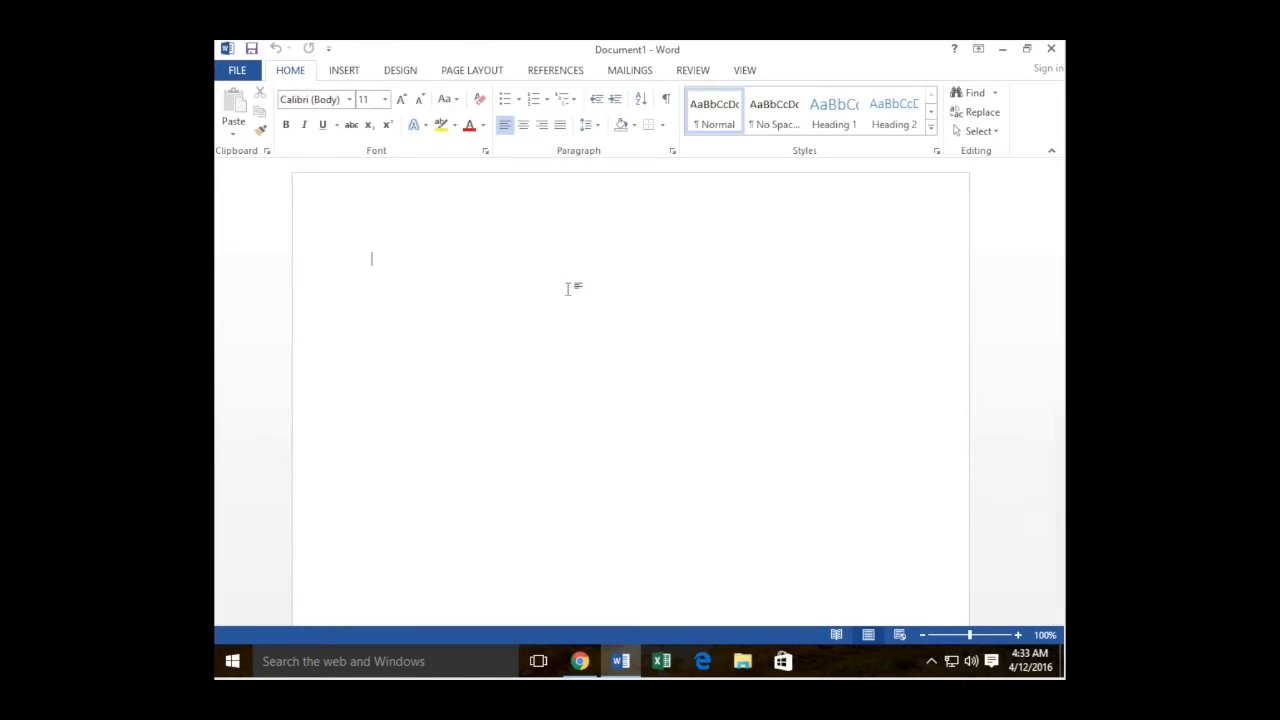
text(Oh)
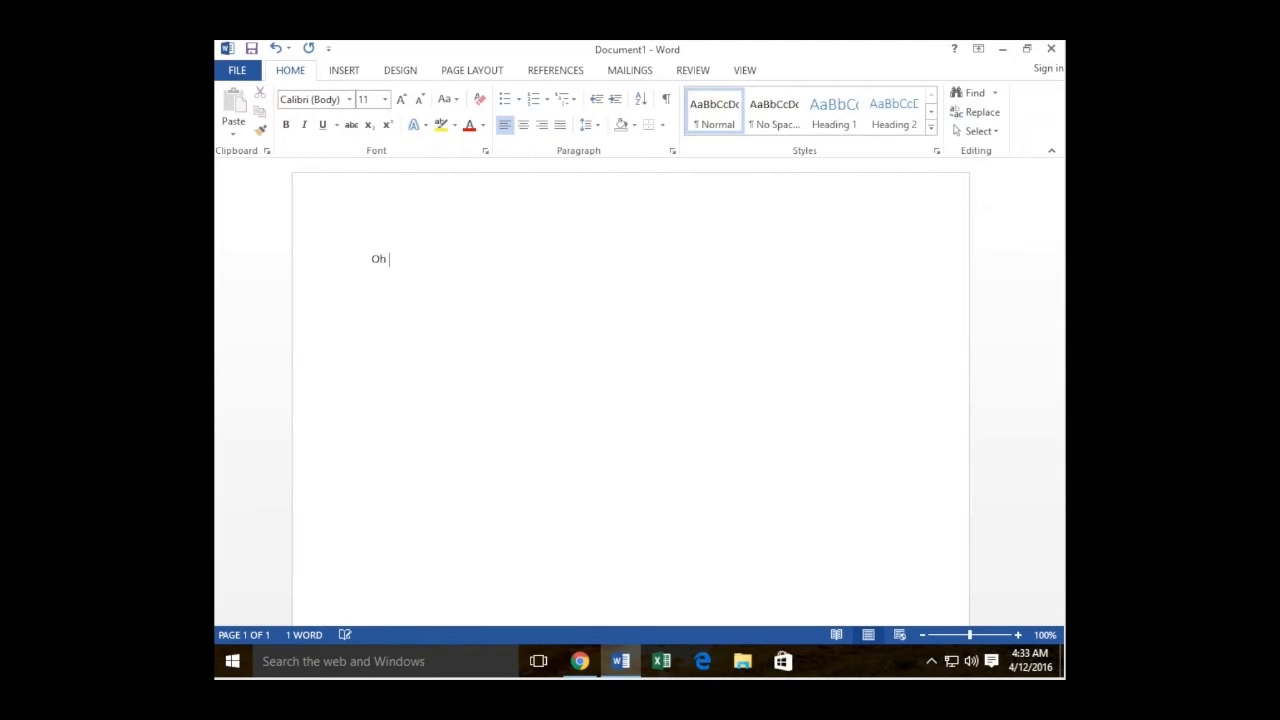
text( how everything comes together when you have your favorite soda.)
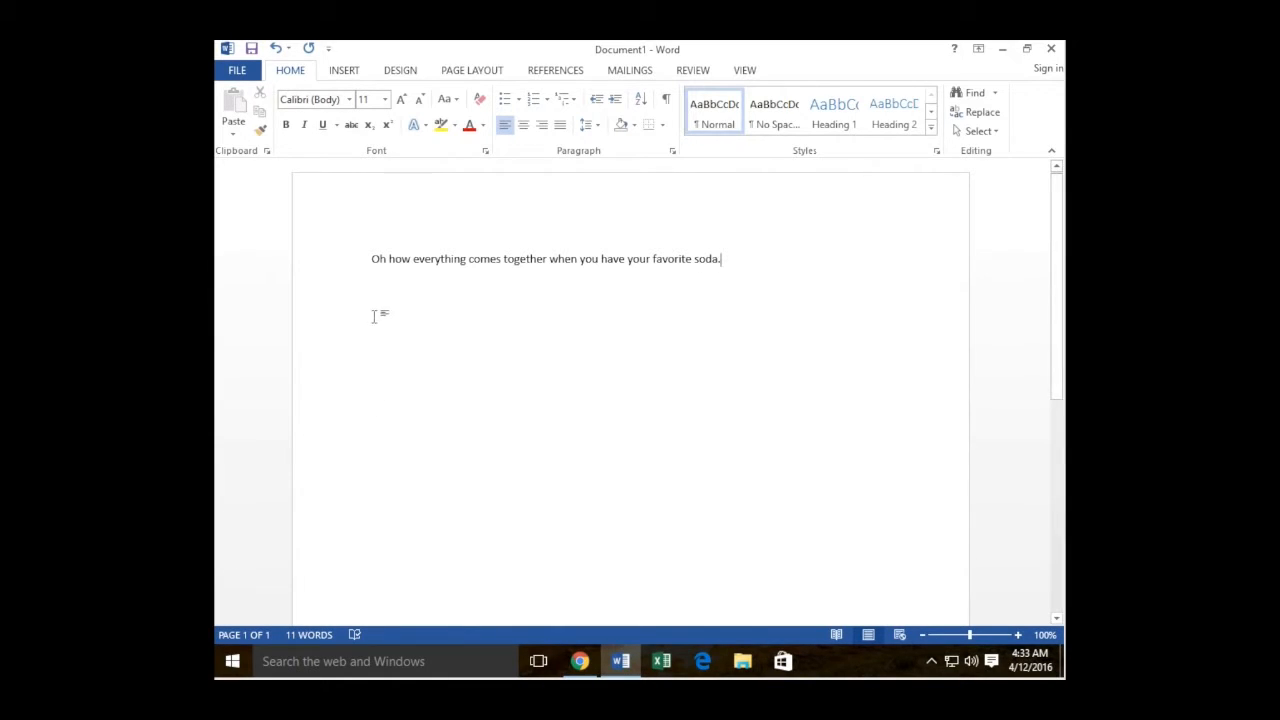
- Save the Word document to the Desktop as "Soda Pop" and close it
click(237, 69)
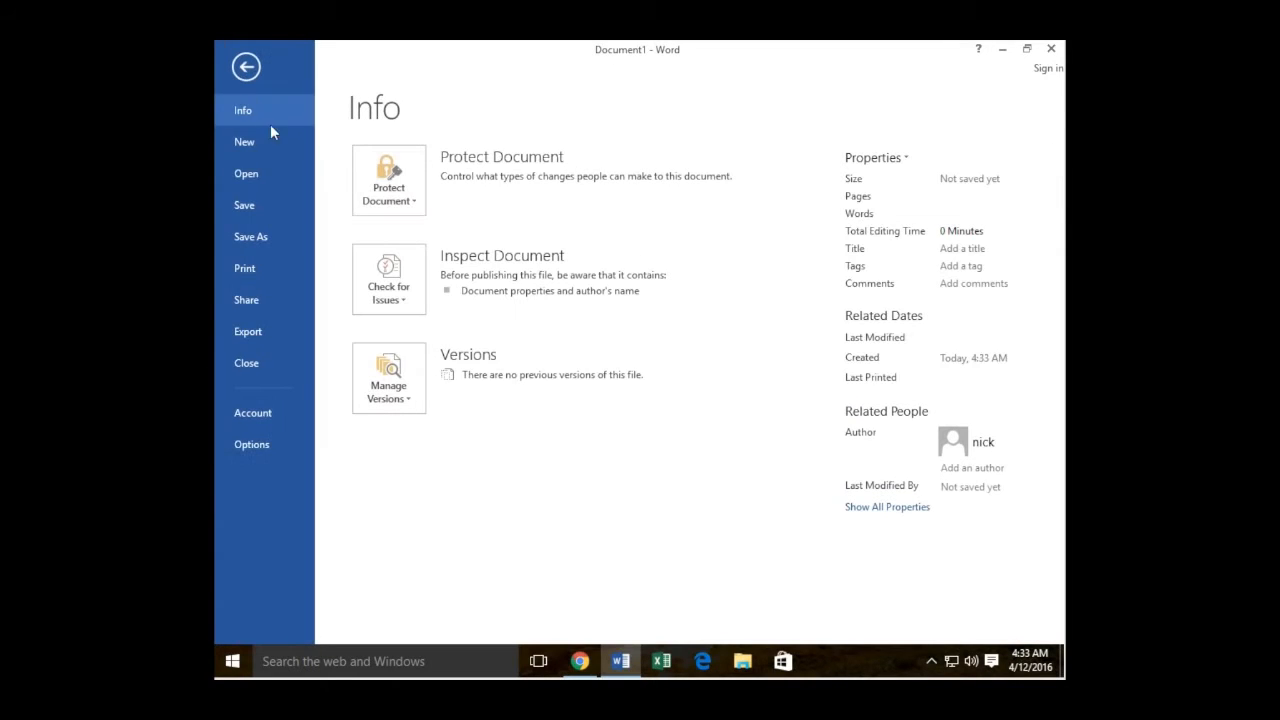
click(264, 236)
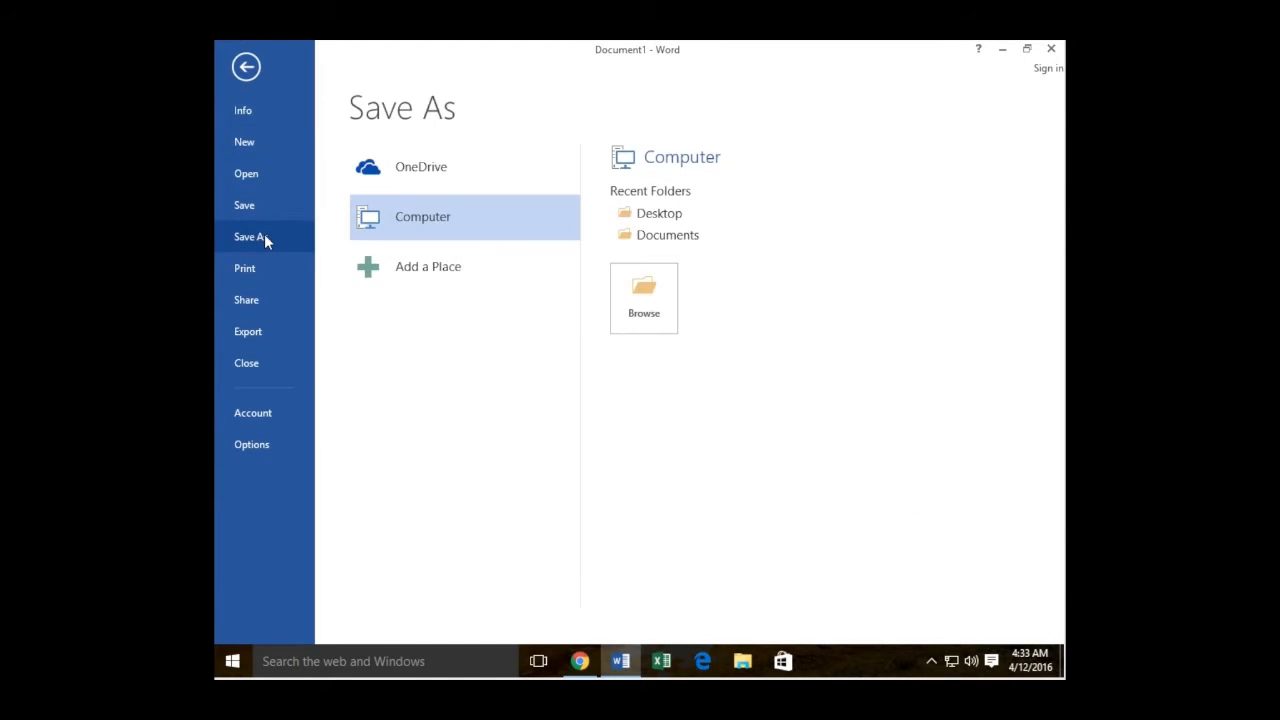
click(652, 218)
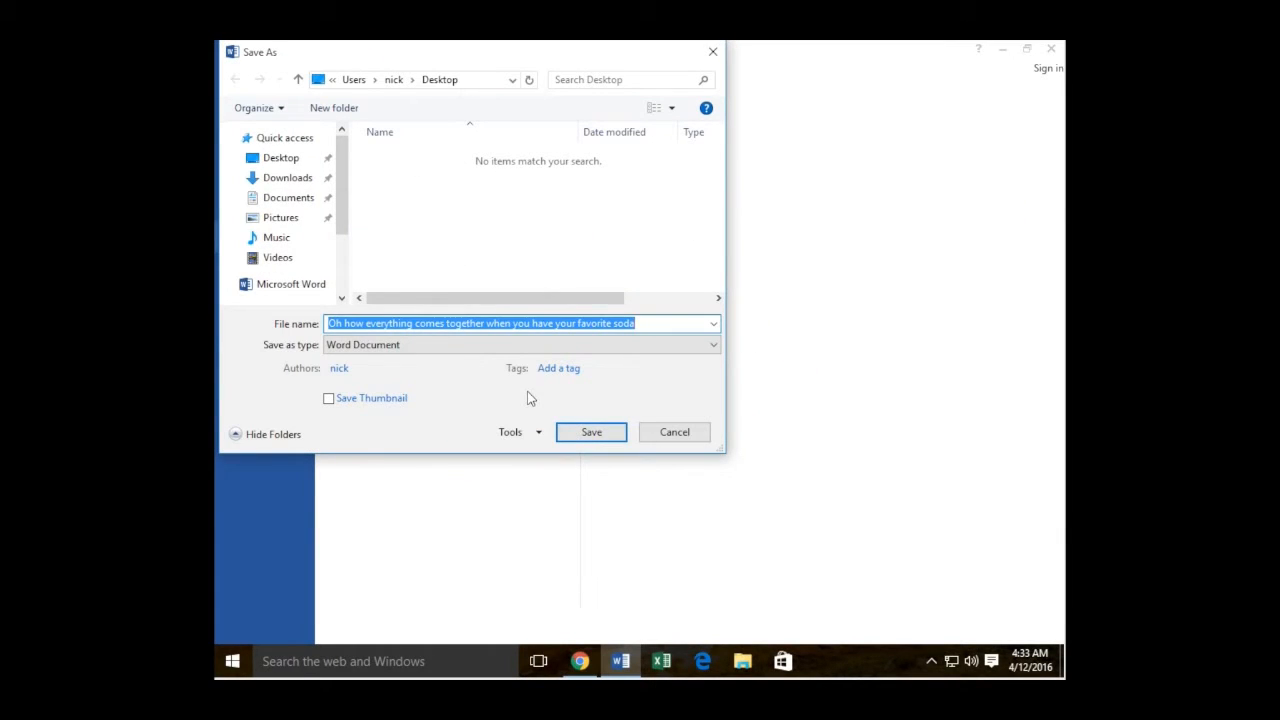
text(Soda)
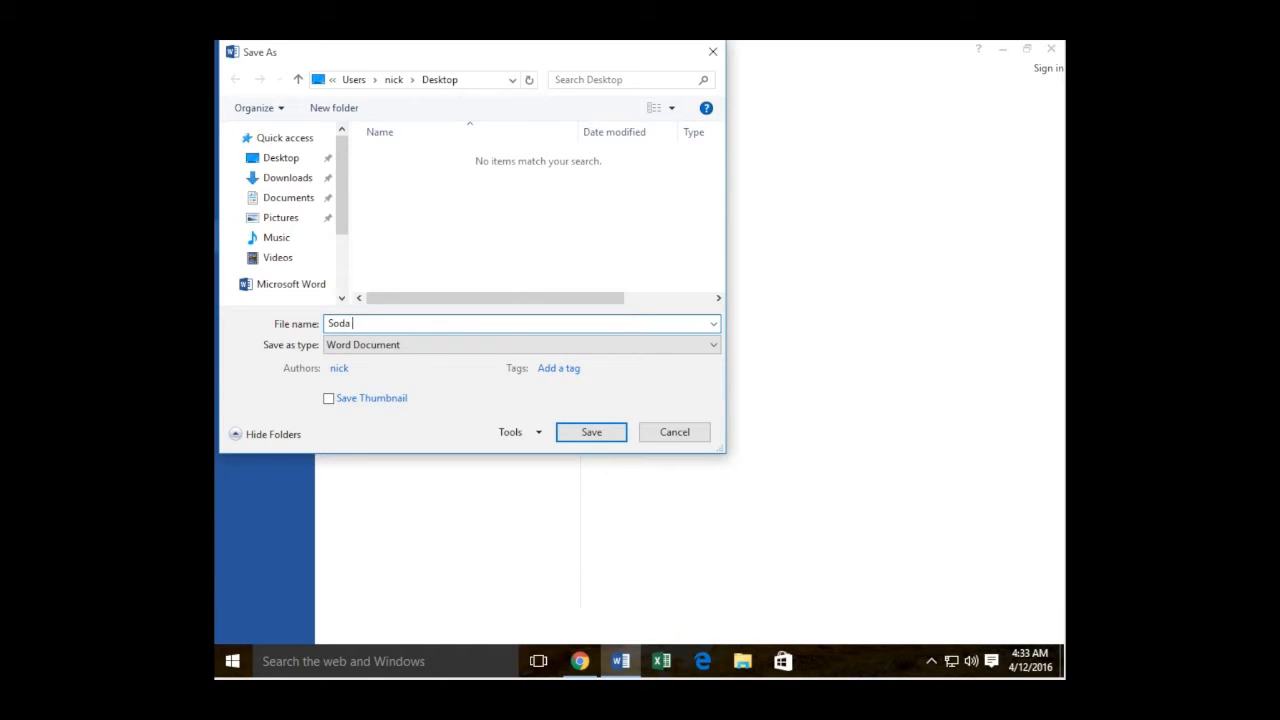
text( Pop)
key(Return)
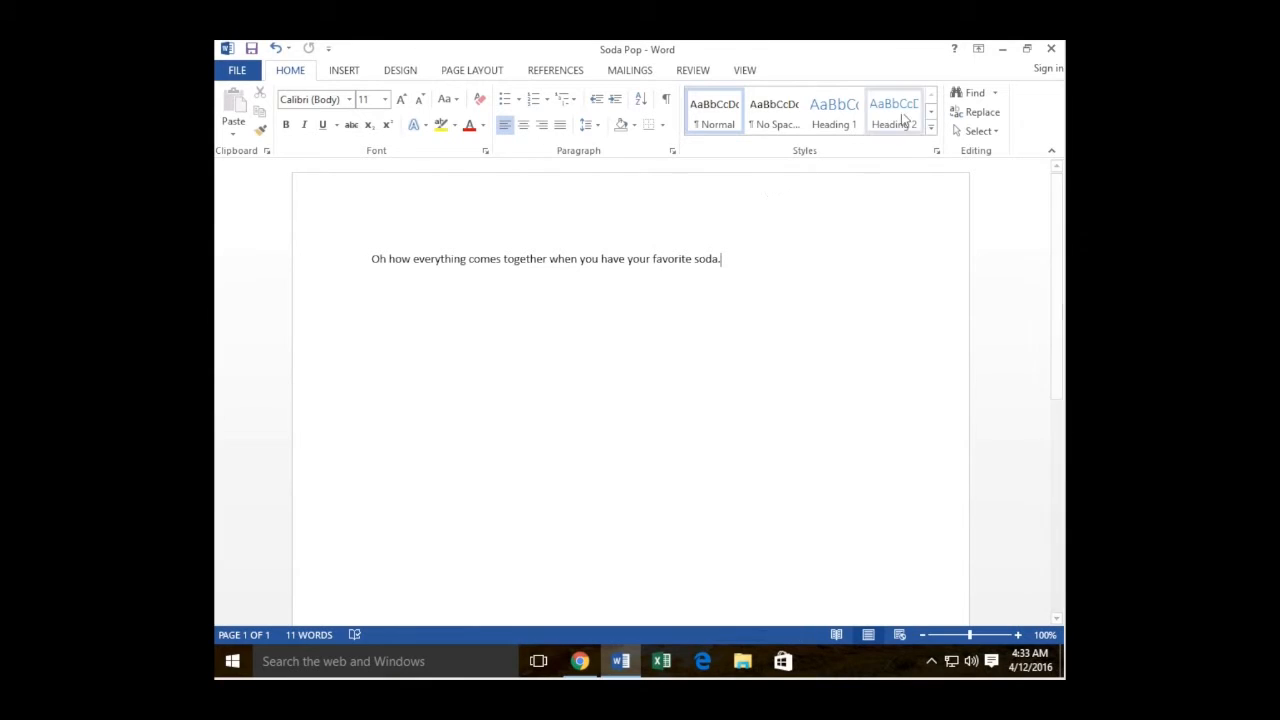
click(1051, 48)
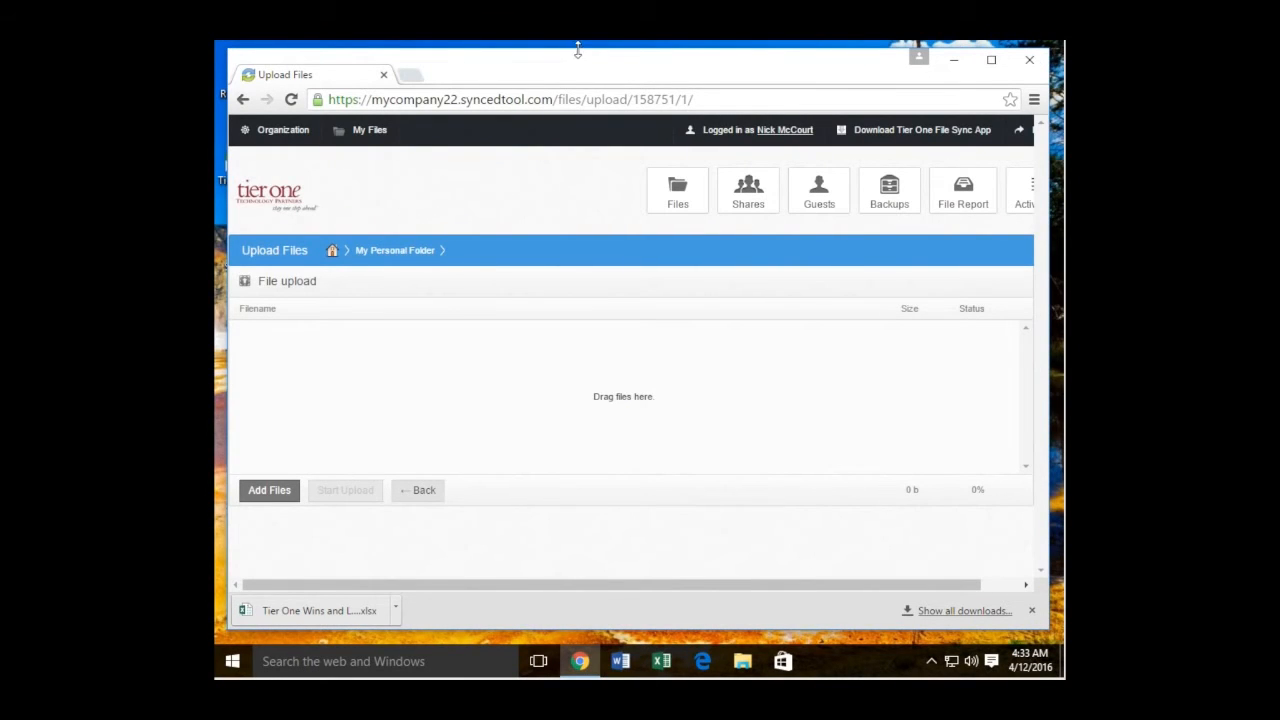
- Add Soda Pop from the Desktop to the portal's upload list for My Personal Folder and upload it
drag(580, 65, 618, 71)
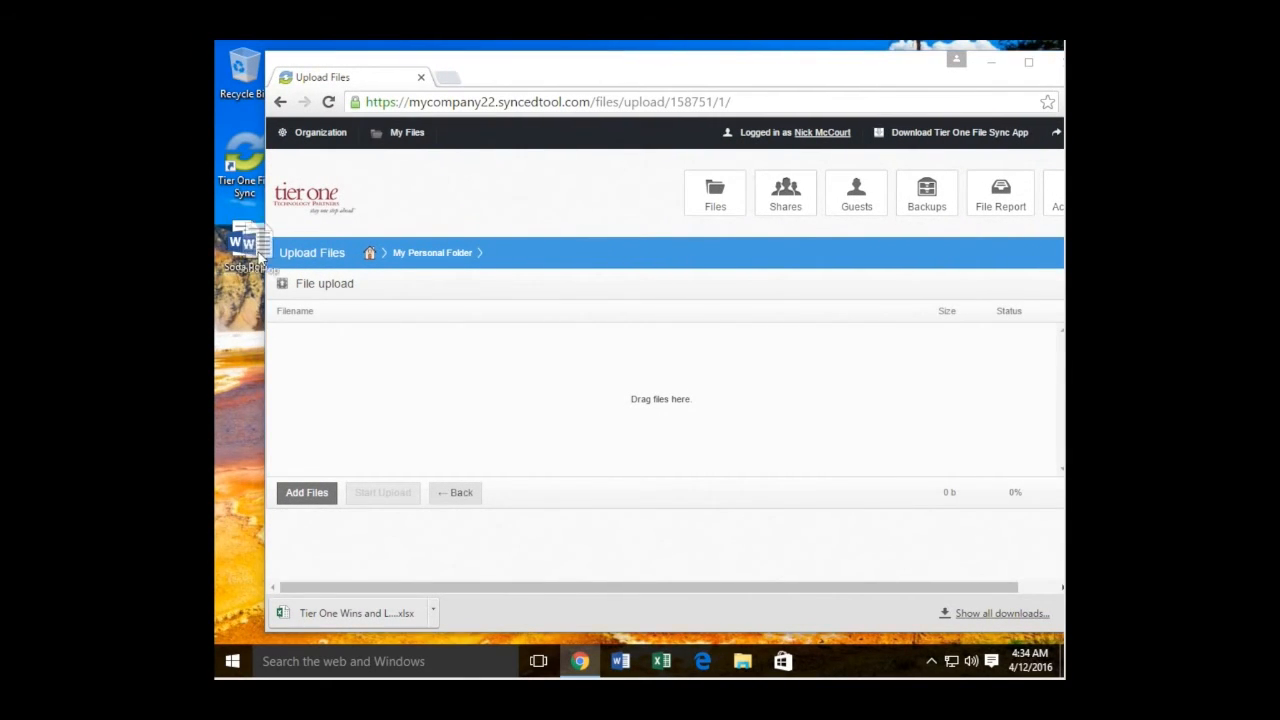
drag(241, 253, 410, 400)
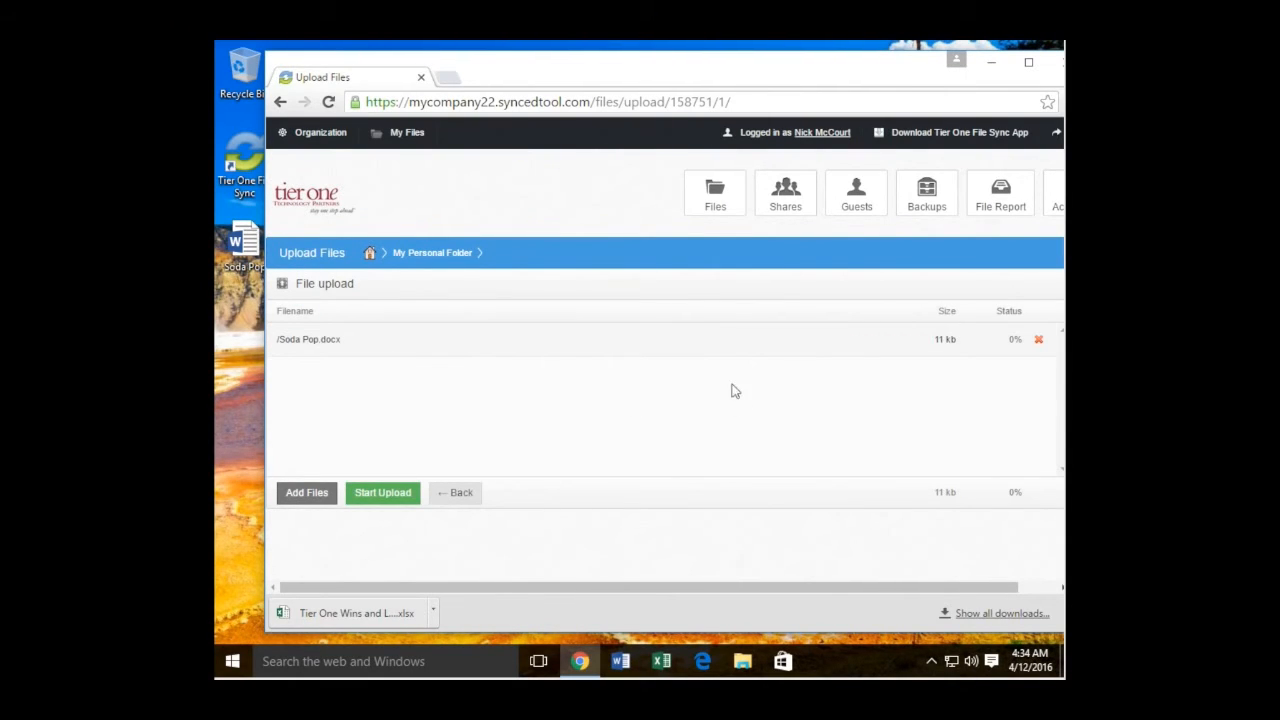
drag(742, 77, 706, 76)
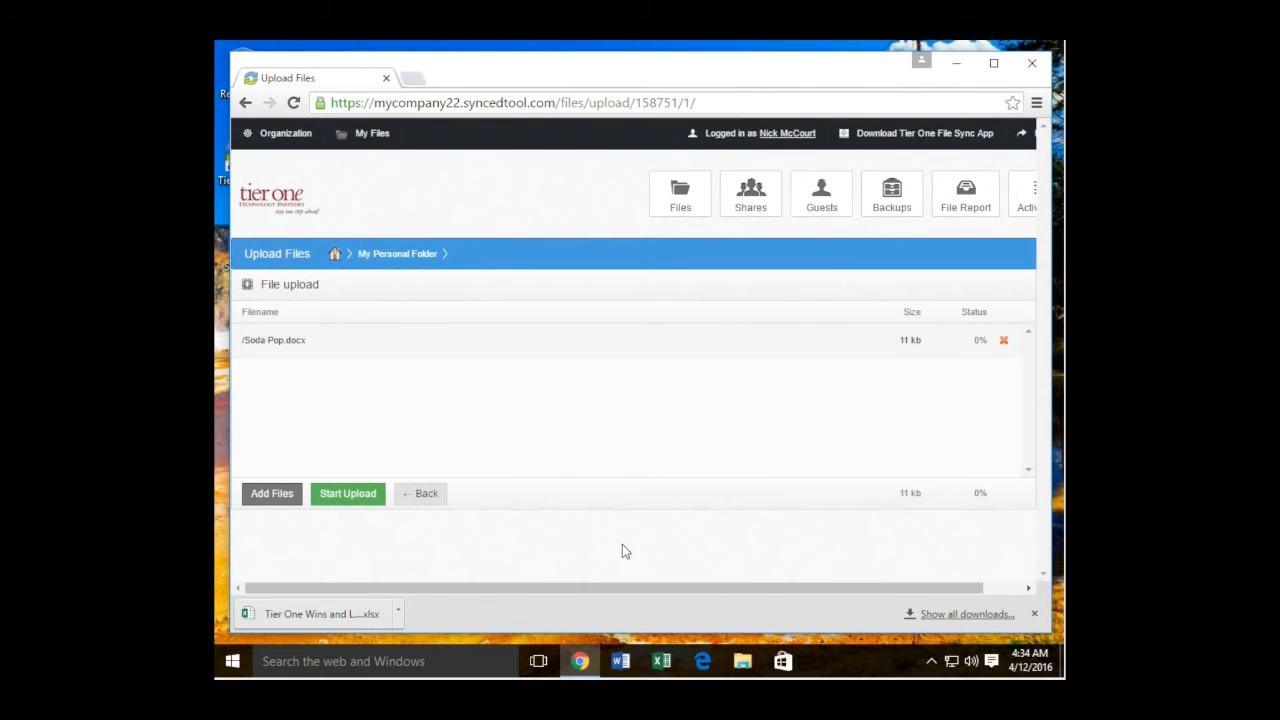
click(338, 506)
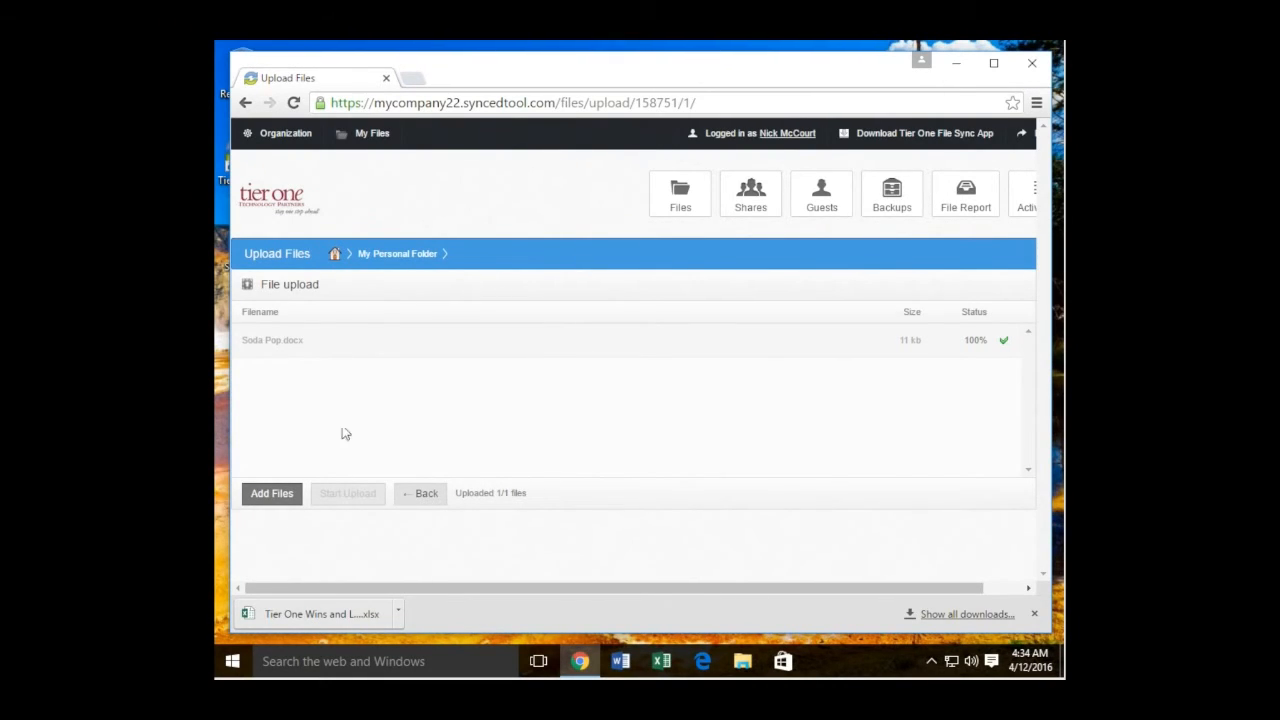
- Check My Personal Folder in the web portal for the uploaded Soda Pop document, and close the browser
click(368, 135)
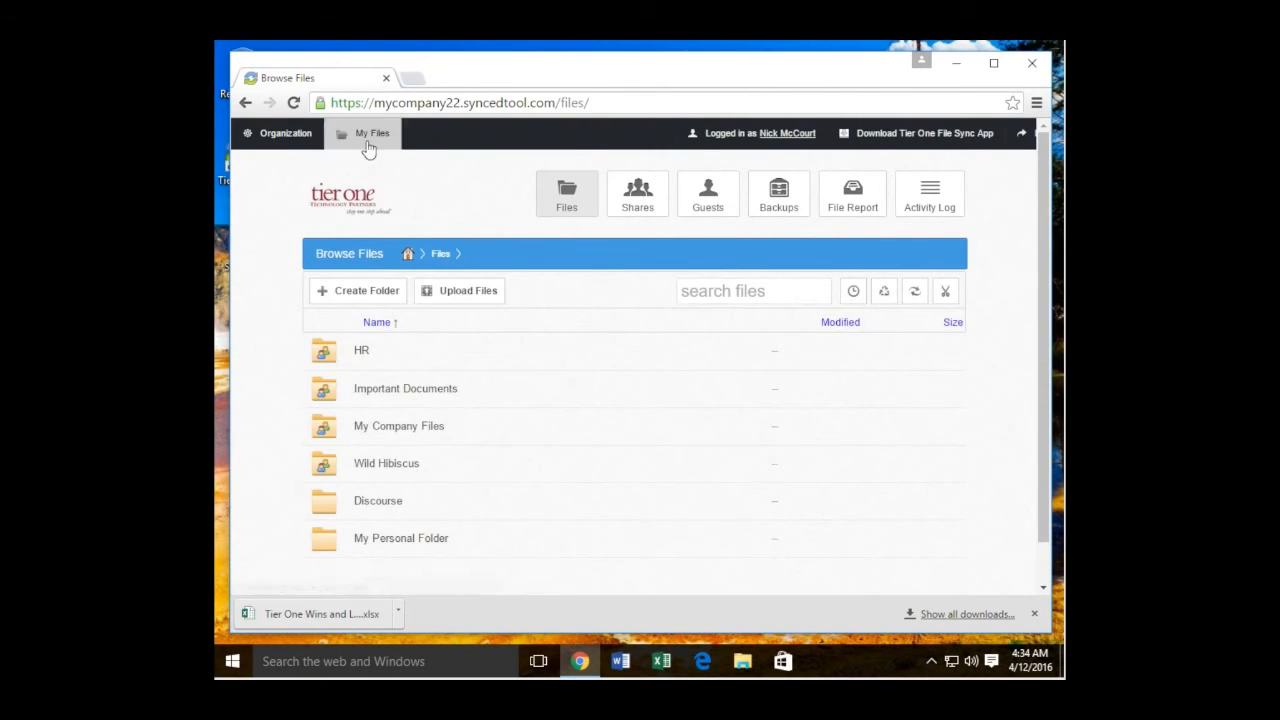
click(368, 548)
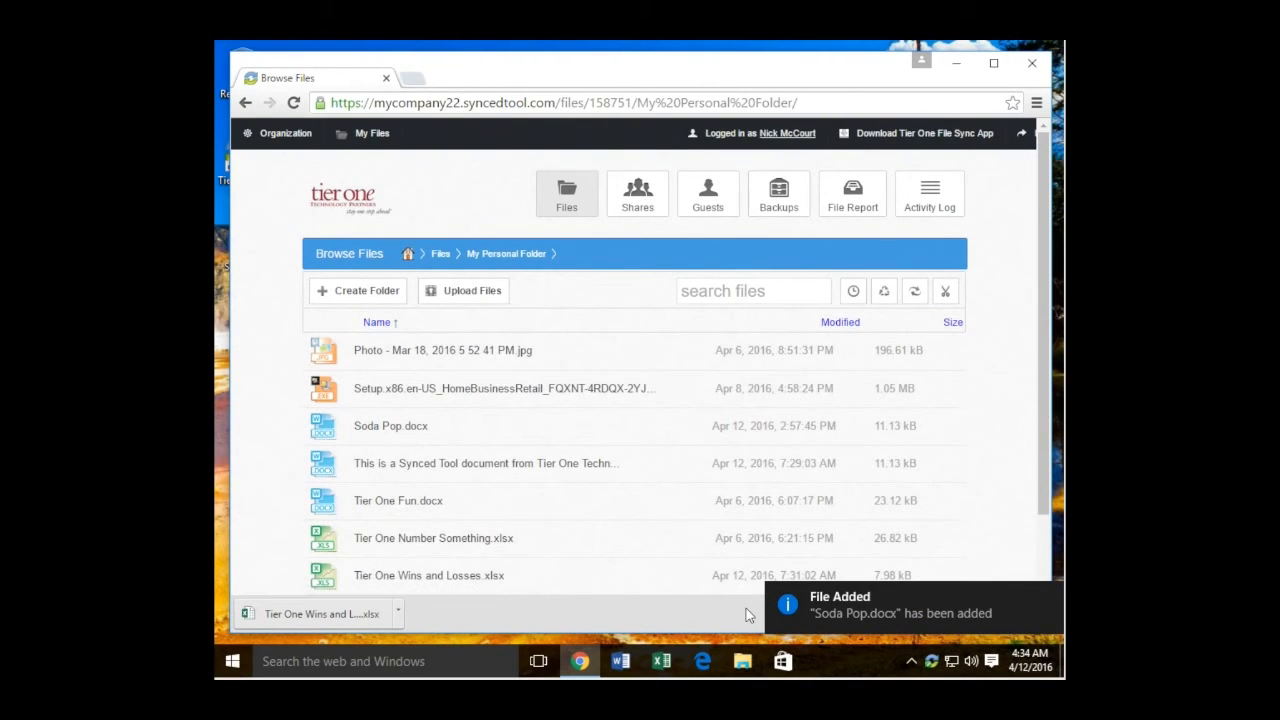
mouse_move(778, 612)
click(1032, 64)
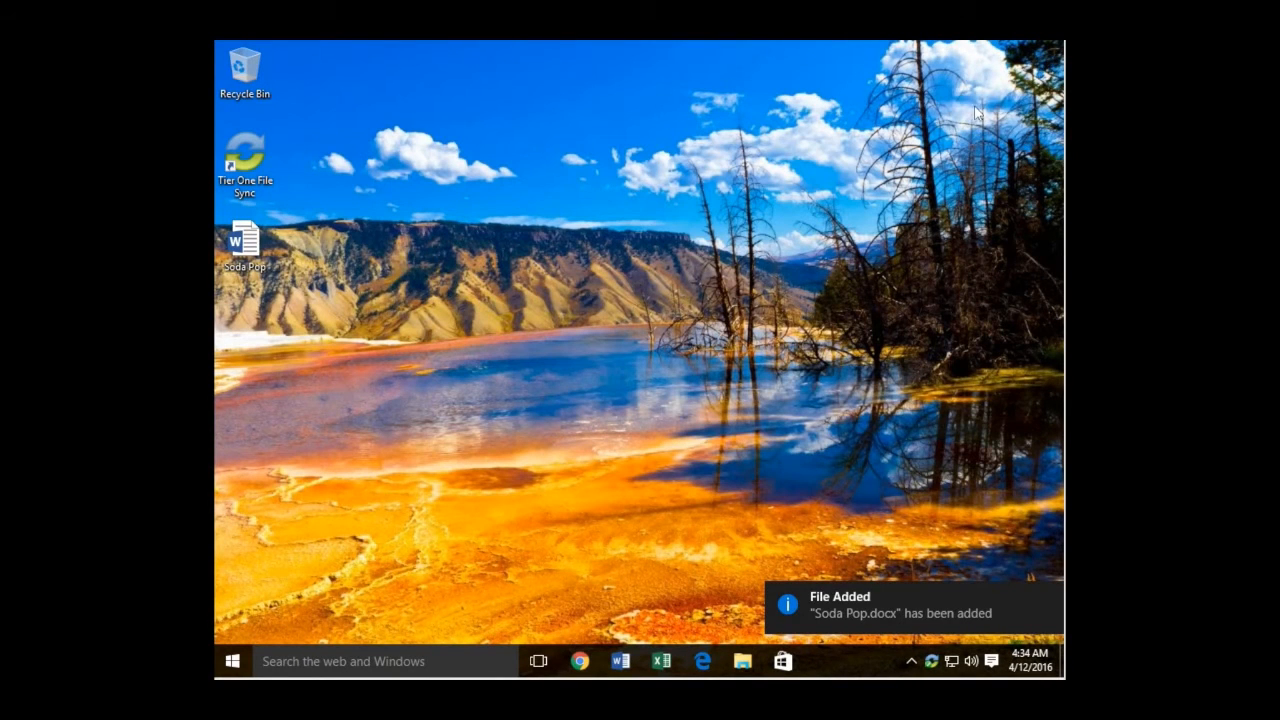
- Check My Personal Folder in the local Sync Folder for the Soda Pop document, and close the folder window
double_click(239, 157)
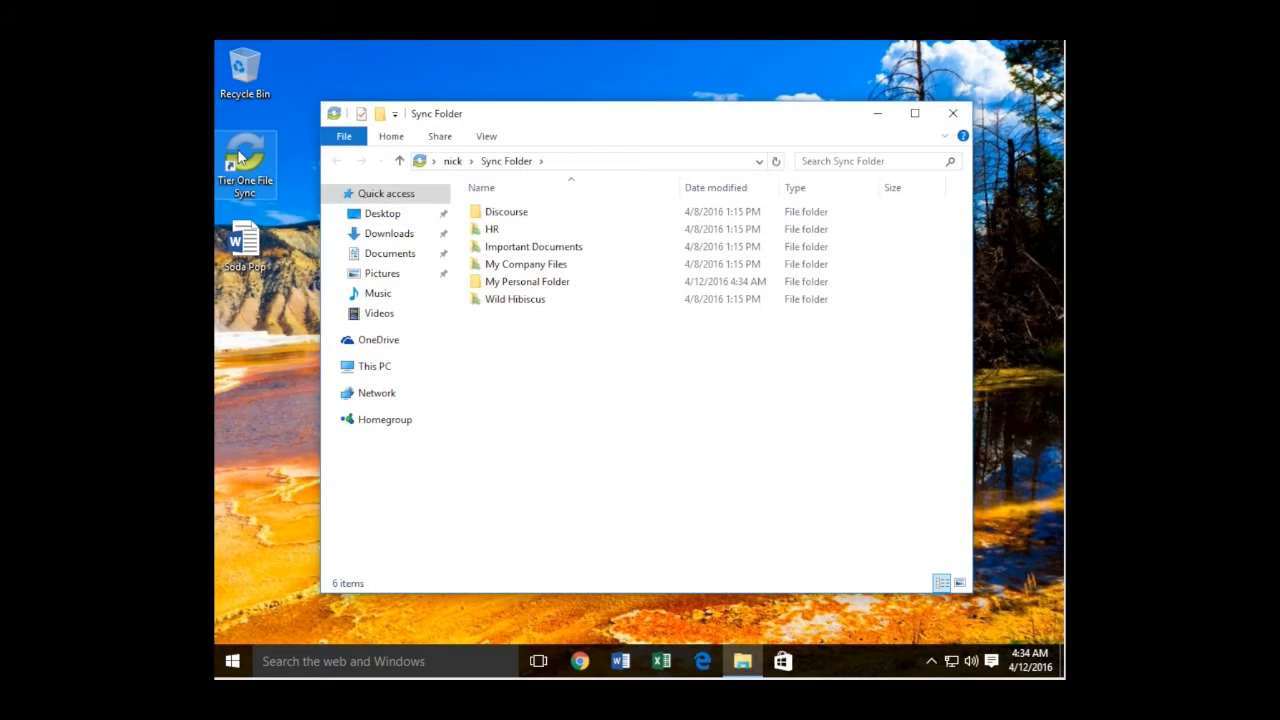
double_click(489, 283)
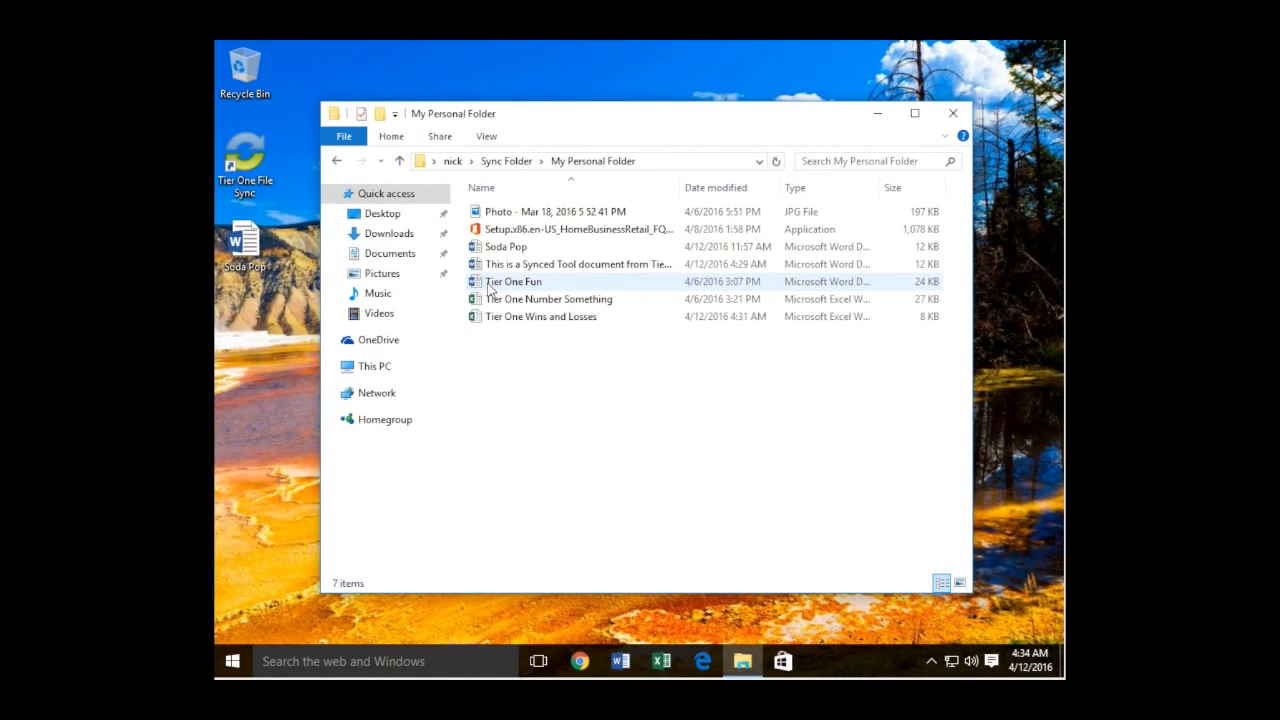
click(497, 253)
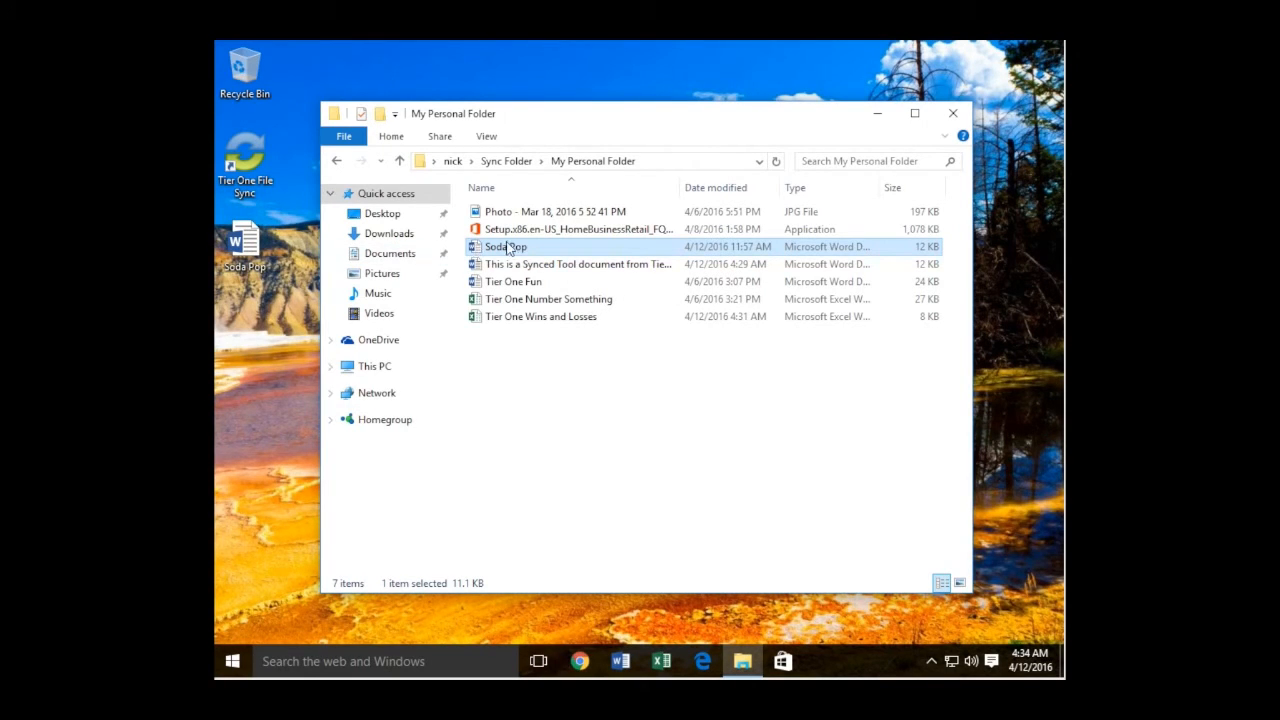
mouse_move(524, 246)
click(953, 116)
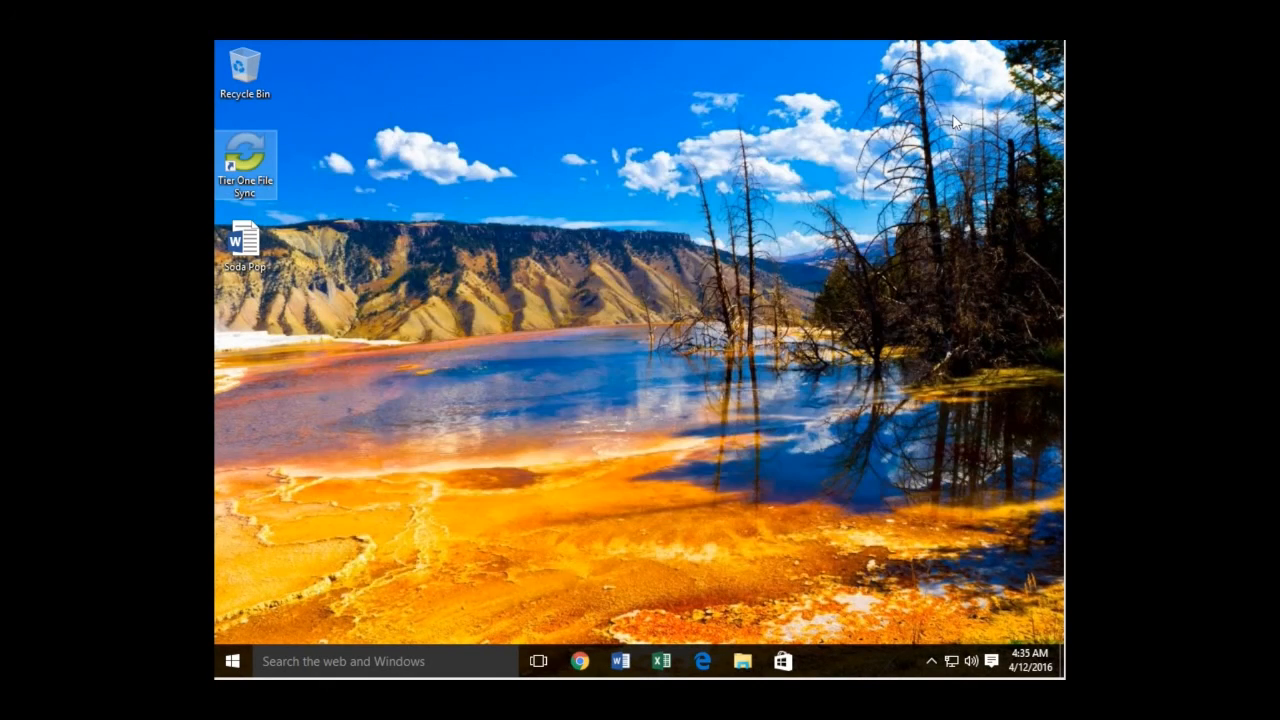